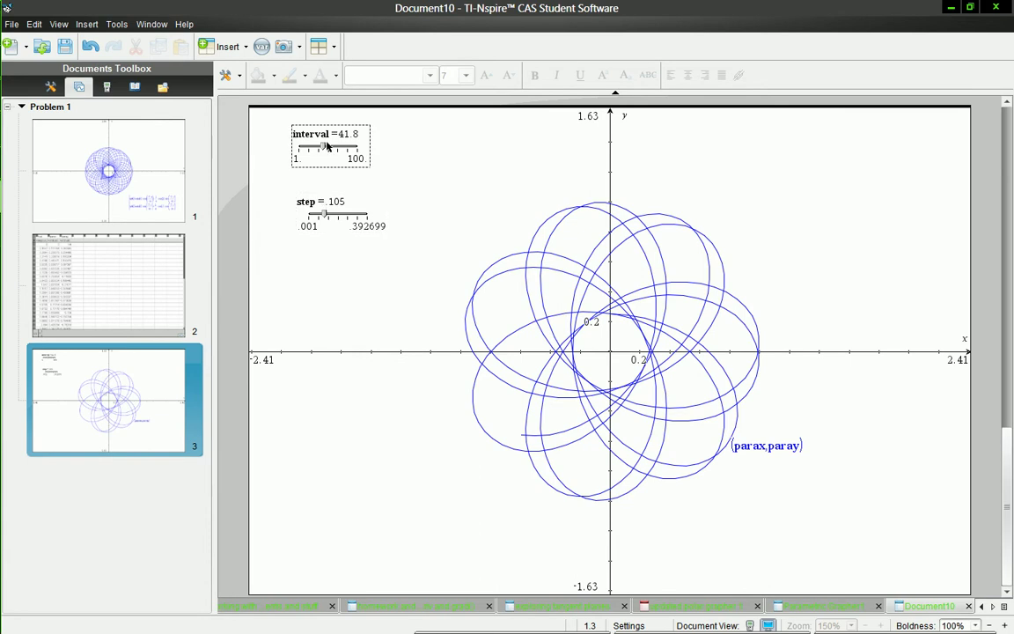
Step: After checking page 1's equations, drag page 3's interval slider to 100 to trace the full rosette
mouse_move(323, 146)
left_mouse_down()
mouse_move(302, 149)
mouse_move(388, 134)
mouse_move(303, 150)
mouse_move(339, 152)
left_mouse_up()
left_click(122, 156)
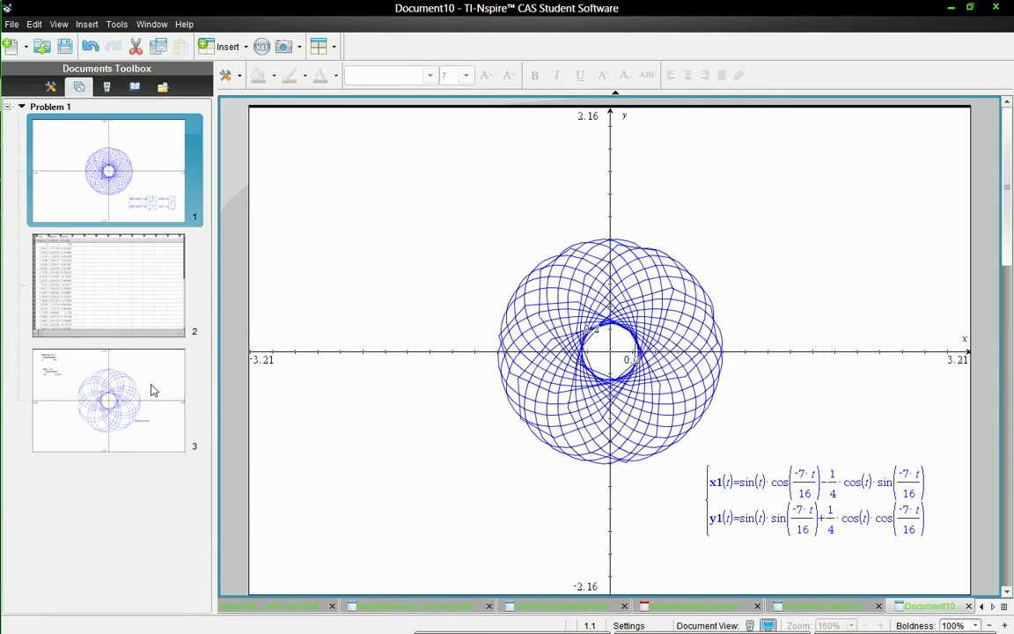
left_click(139, 350)
left_click_drag(335, 150, 359, 147)
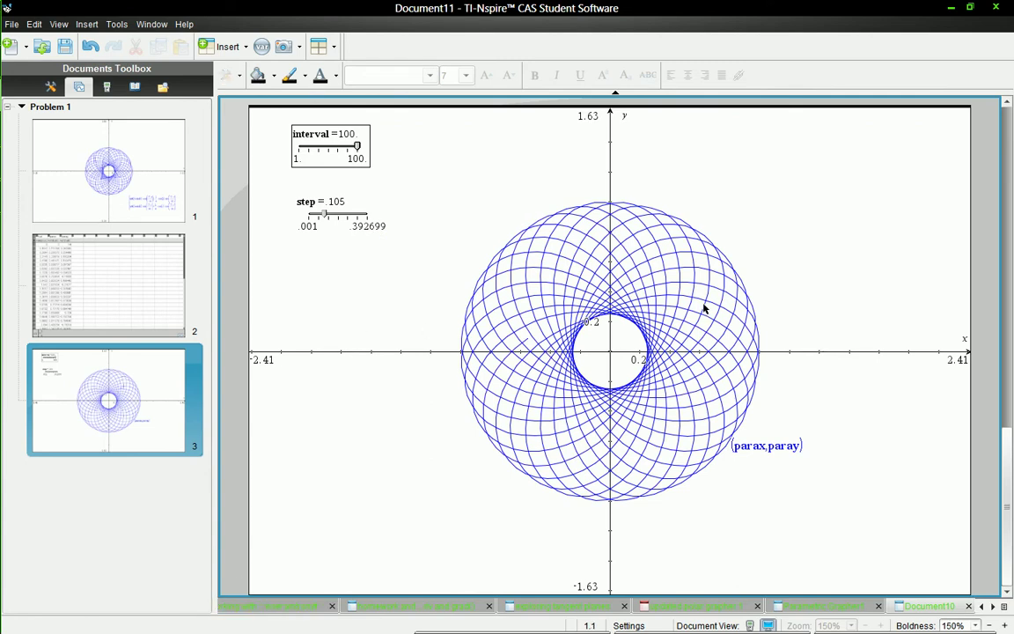
Step: Start a new document with a Graphs page and switch graph entry to Parametric
key("ctrl+n")
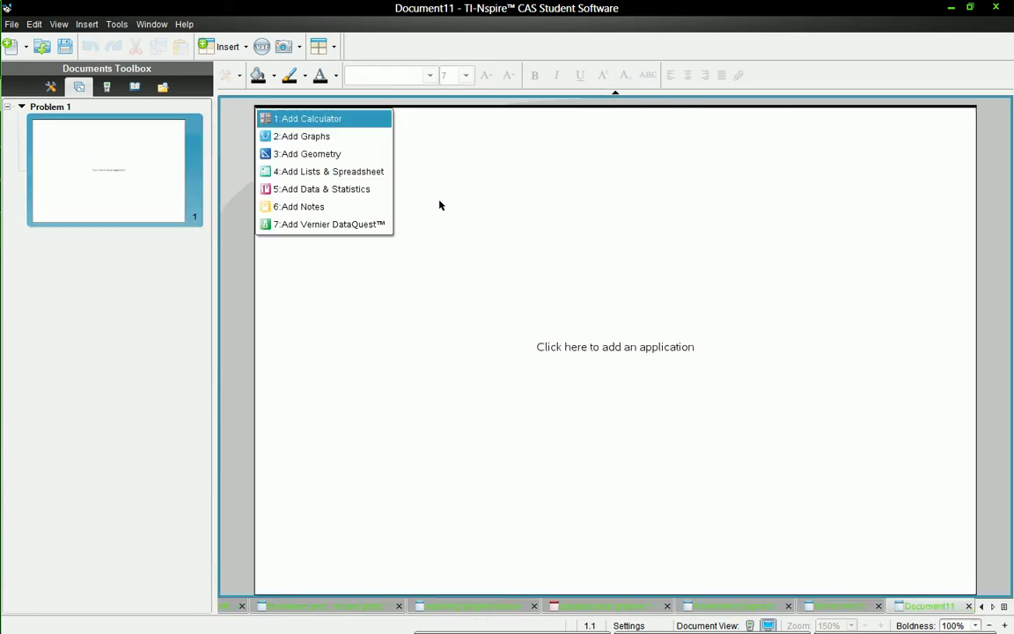
left_click(325, 137)
left_click(240, 78)
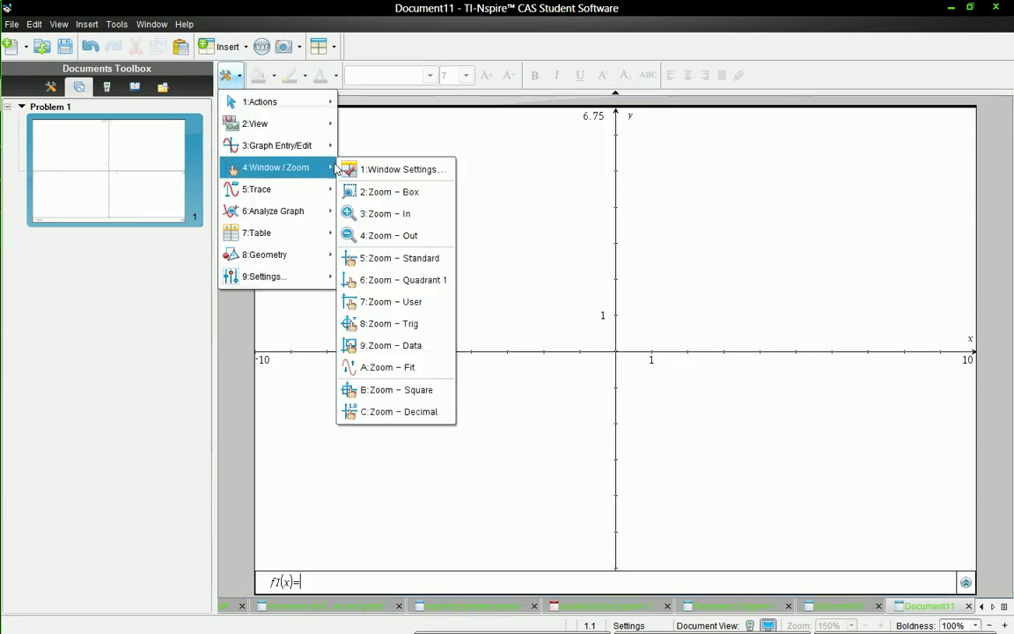
mouse_move(317, 151)
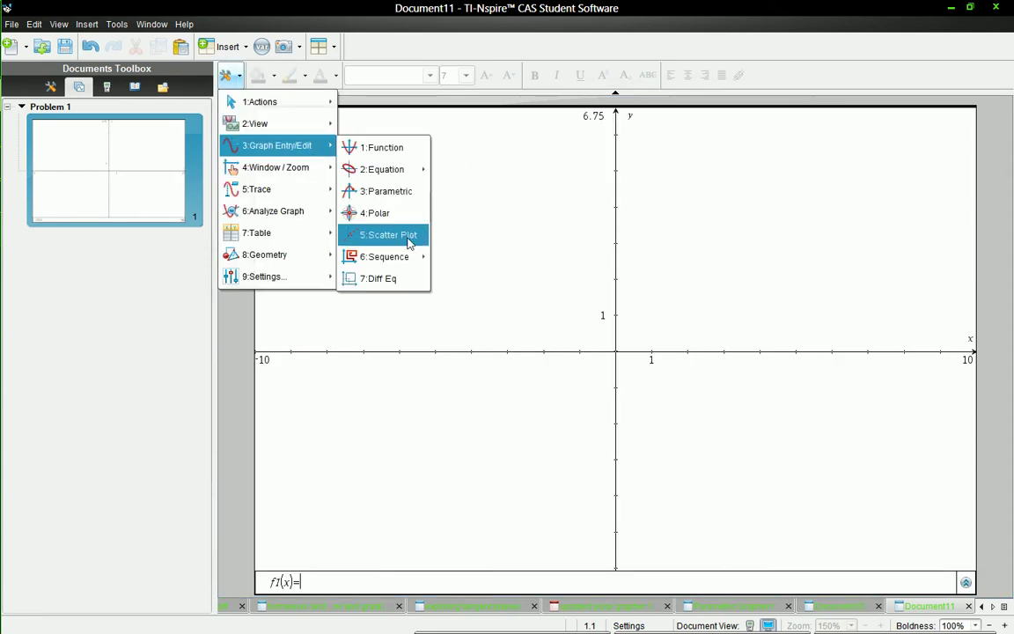
left_click(407, 194)
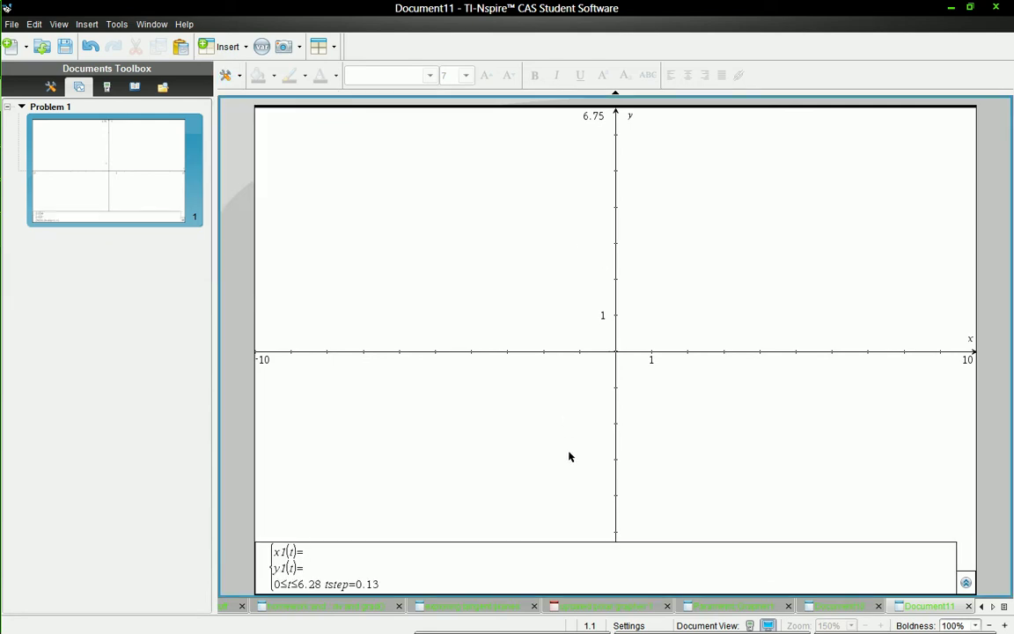
Step: Paste the x1(t), y1(t) equations, plot them for 0≤t≤100.53, and zoom in
key("ctrl+a")
type("x1(t)=sin(t)·cos(-7·t/16)-1/4·cos(t)·sin(-7·t/16) y1(t)=sin(t)·sin(-7·t/16)+1/4·cos(t)·cos(-7·t/16) 0≤t≤100.53 tstep=0.5")
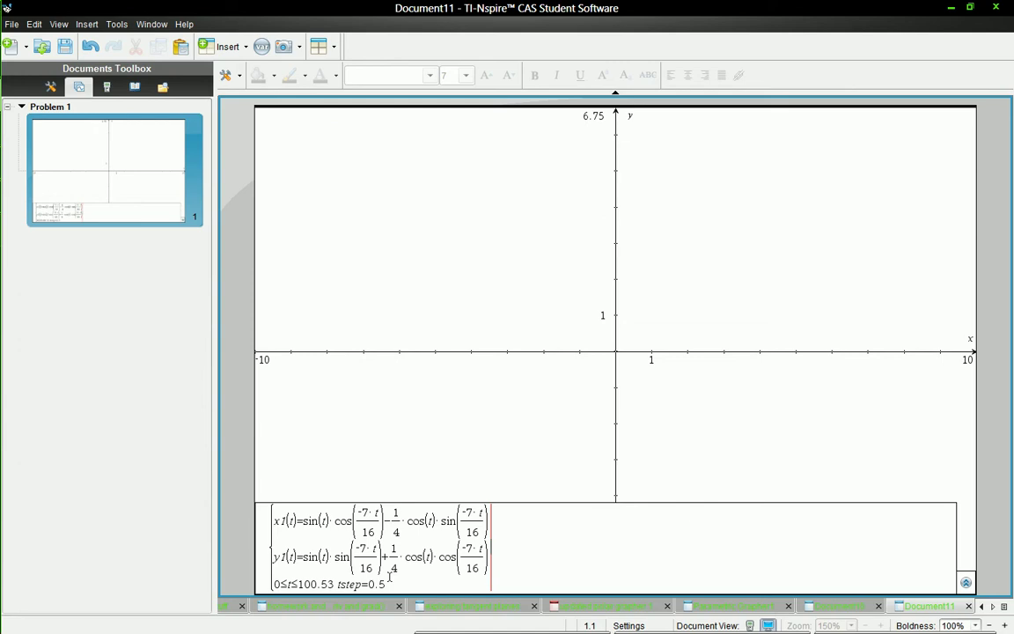
key("Return")
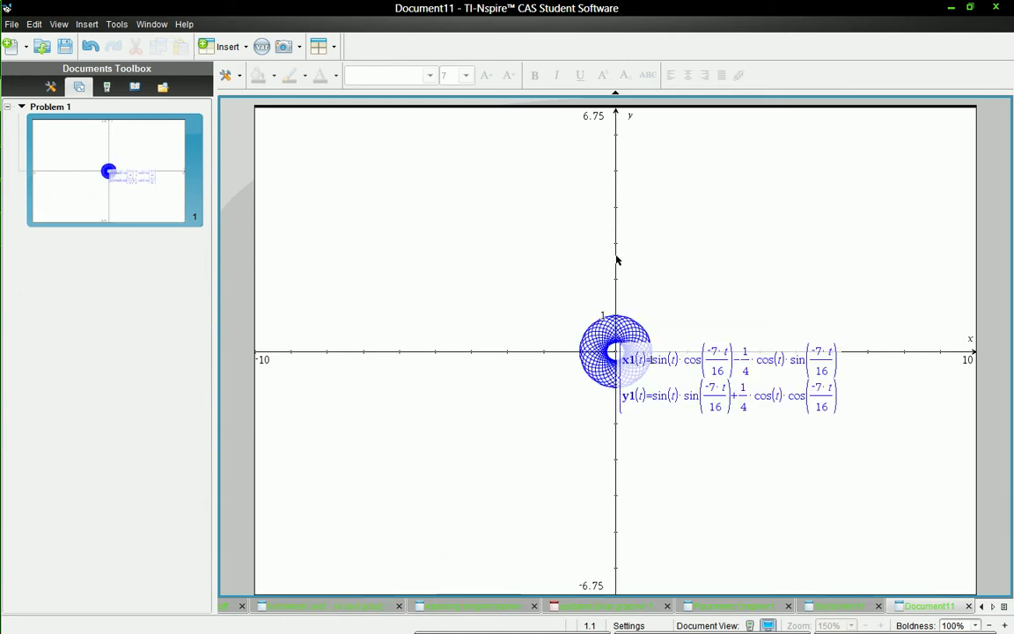
scroll(629, 181, "up", 3)
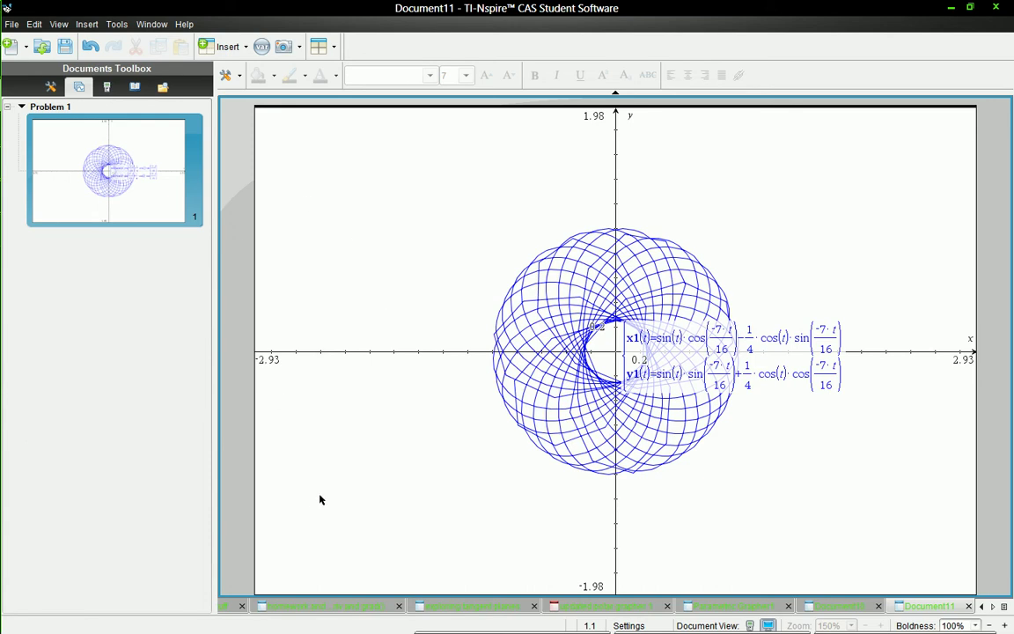
Step: In Document11, insert a second page holding a Graphs application
left_click(841, 606)
key("ctrl+i")
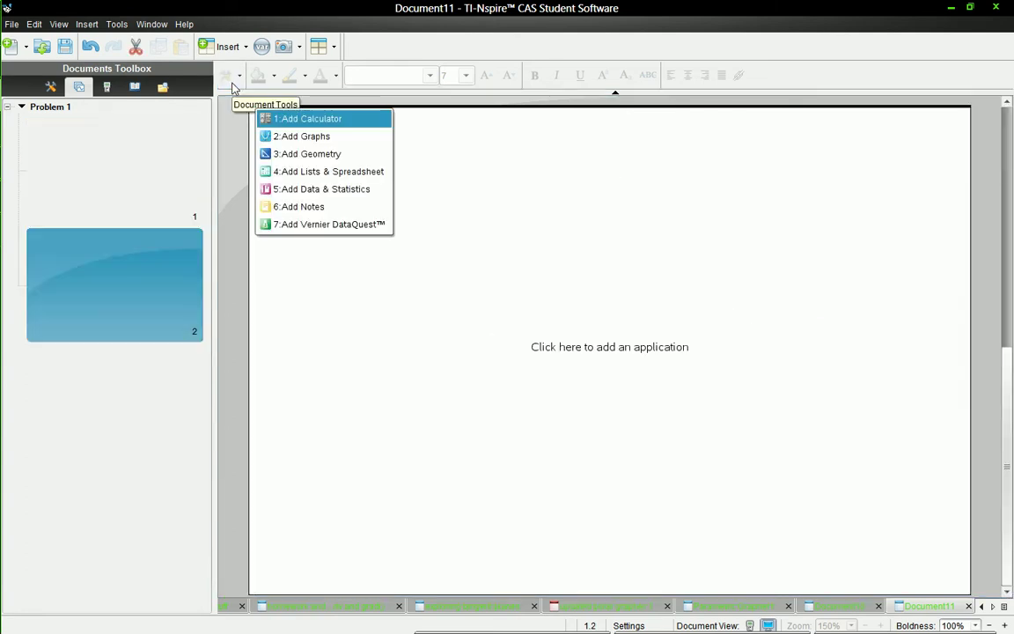
key("Down")
key("Down")
key("Down")
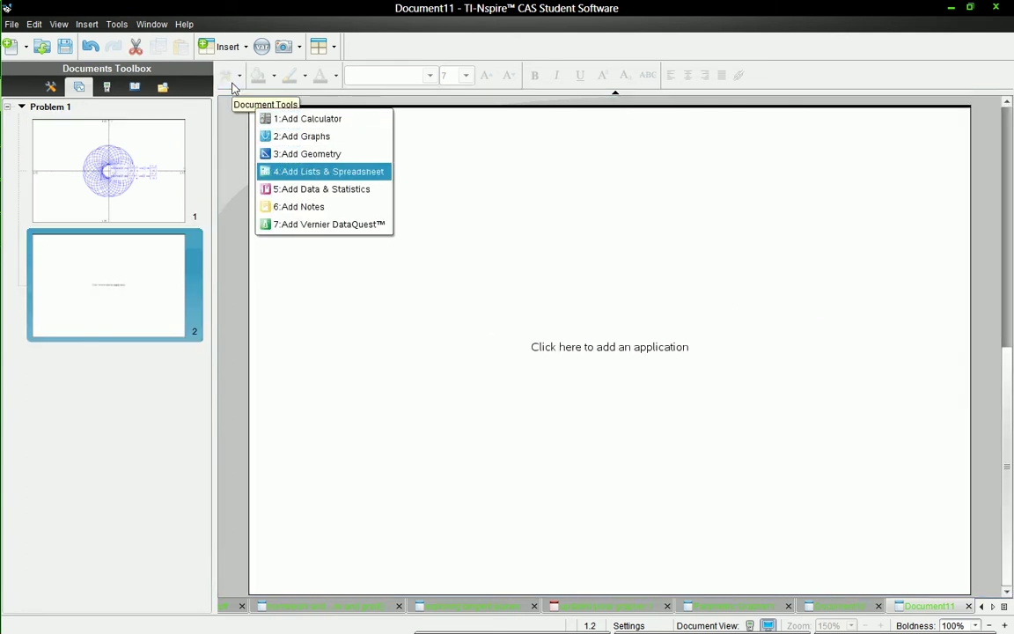
key("Up")
key("Up")
key("Return")
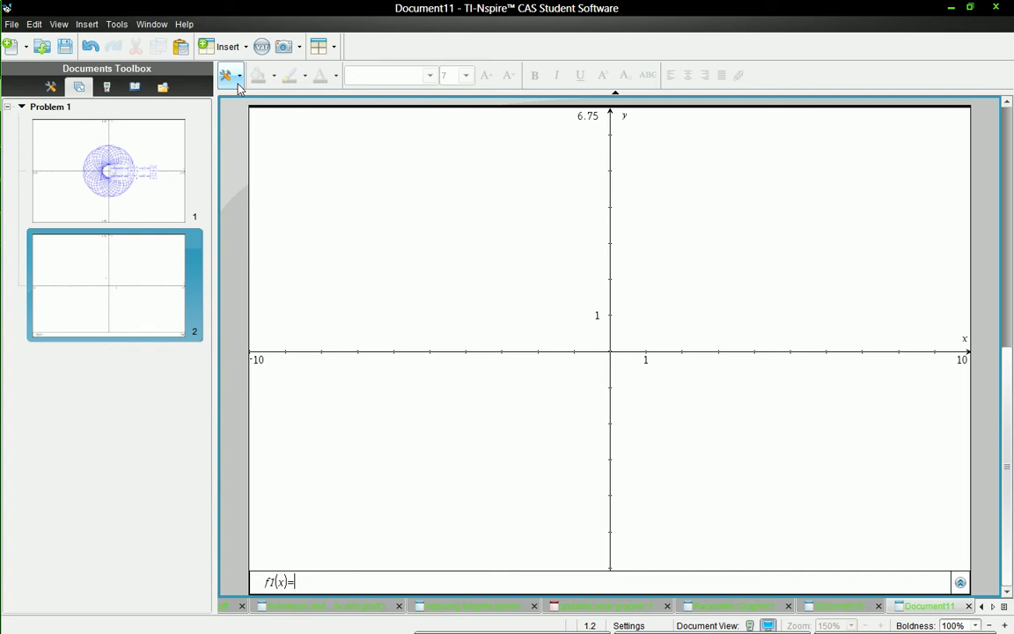
Step: Begin a new scatter plot entry on the page 2 graph
left_click(228, 76)
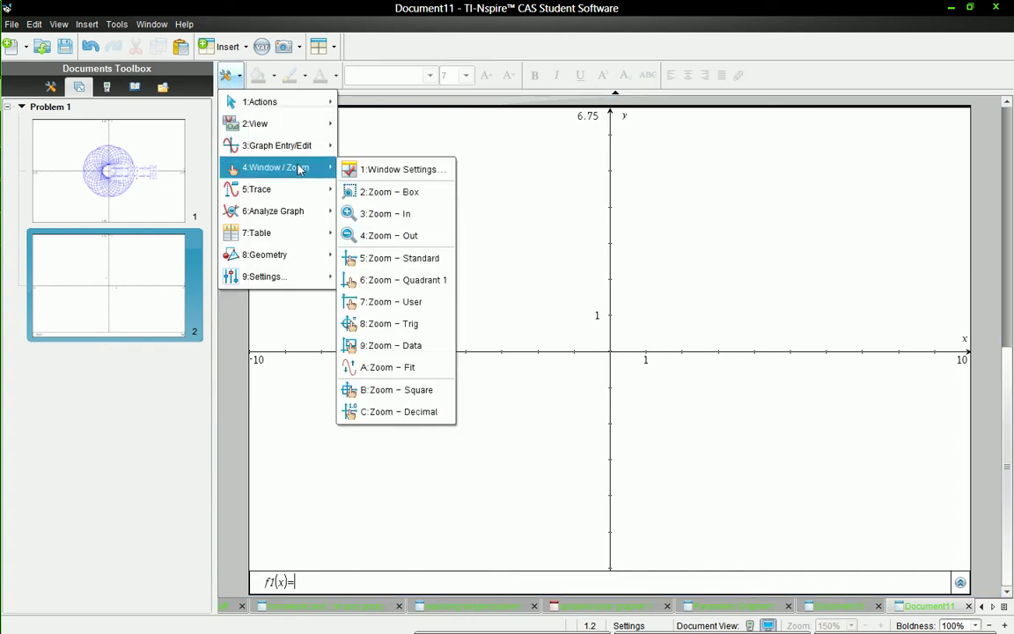
mouse_move(312, 145)
left_click(403, 236)
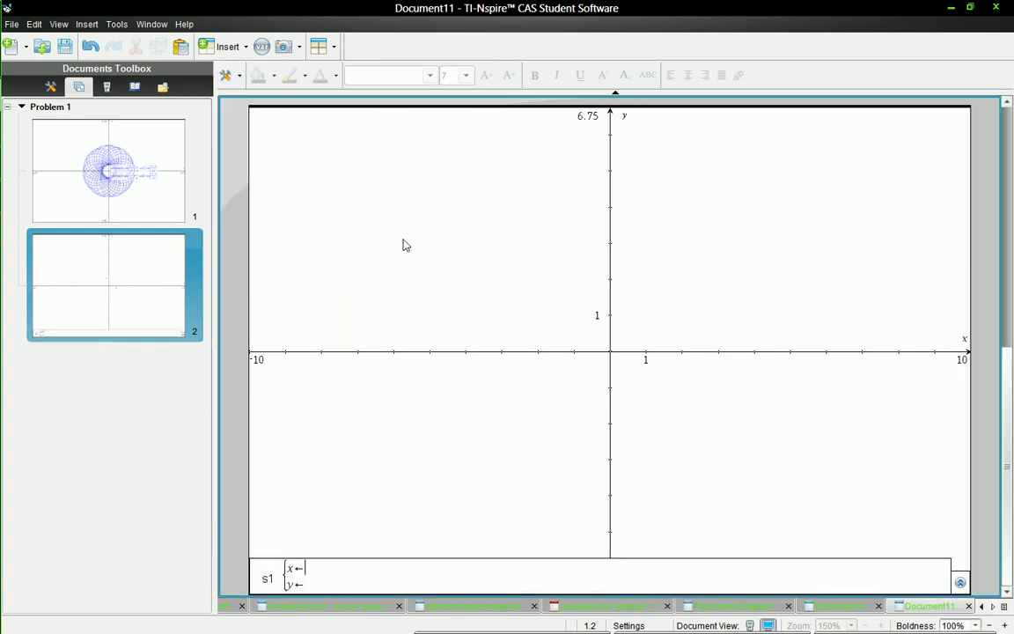
left_click(228, 76)
Step: Insert a slider on page 2 and name it interval
mouse_move(264, 102)
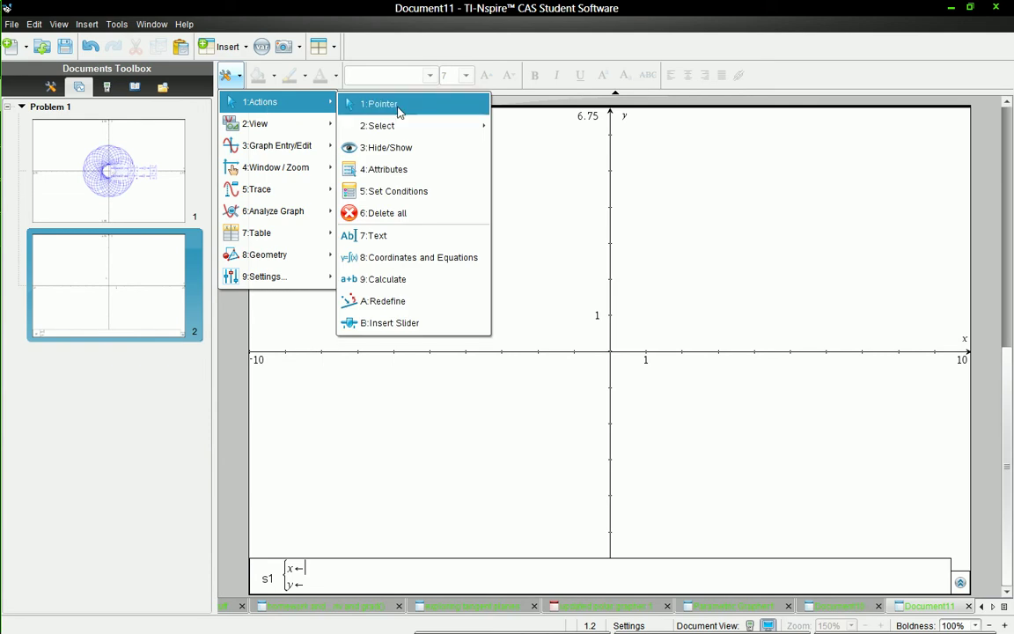
left_click(365, 323)
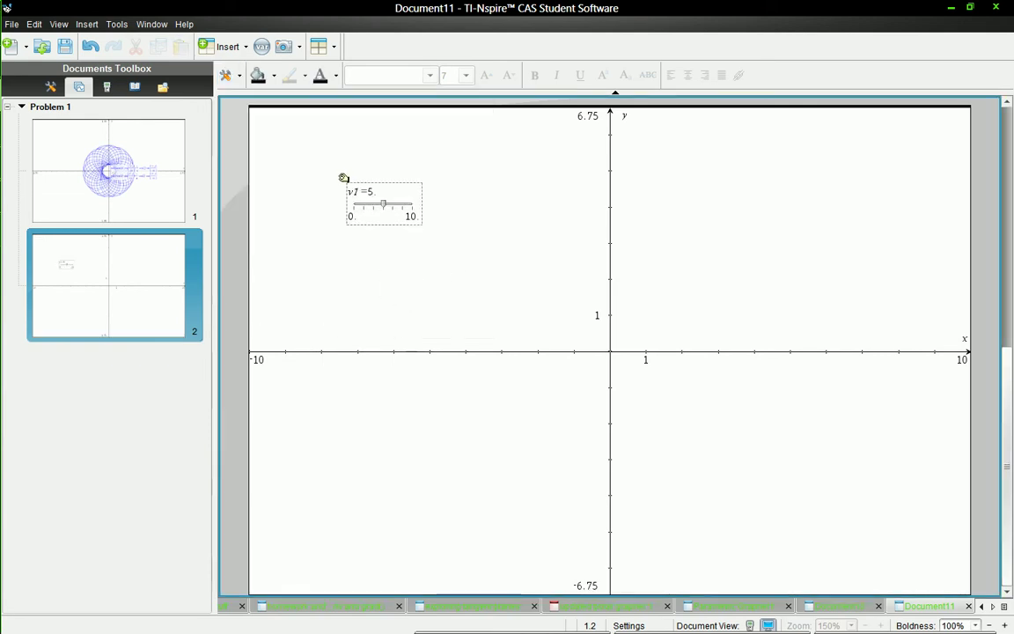
left_click(287, 137)
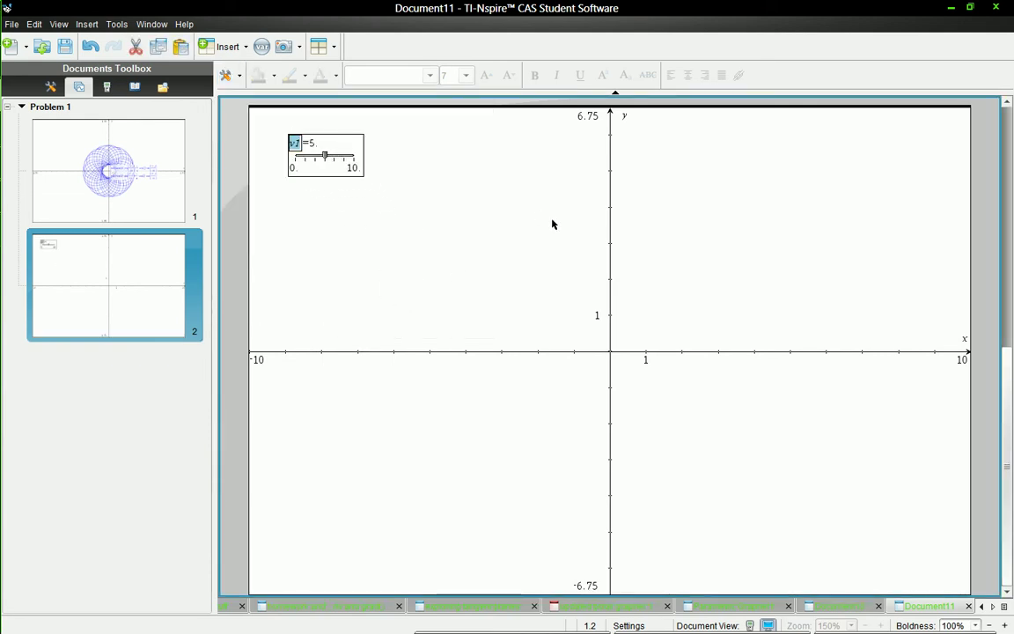
type("interval")
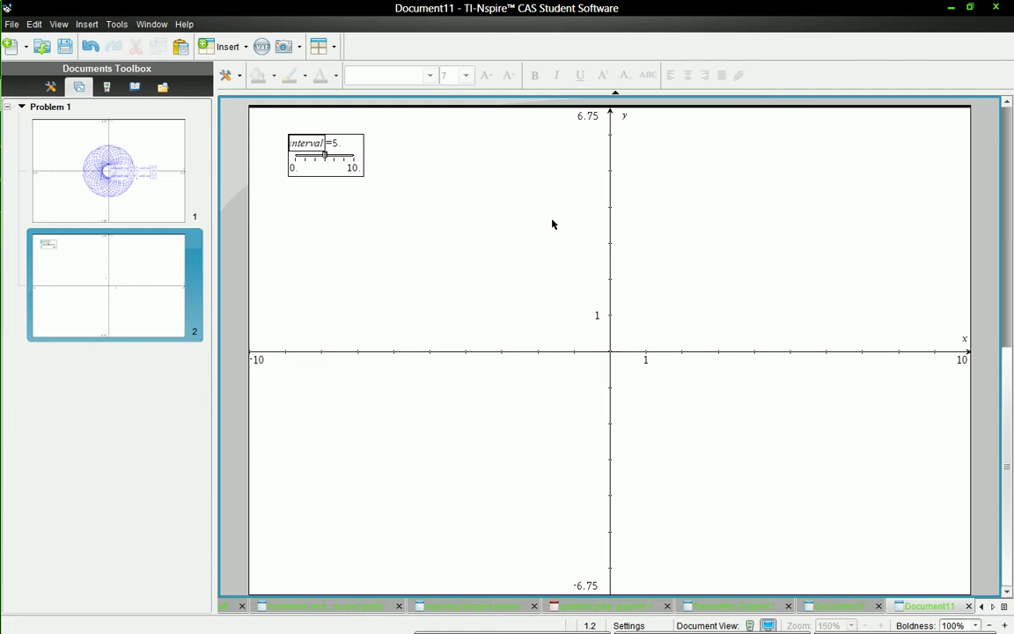
key("Return")
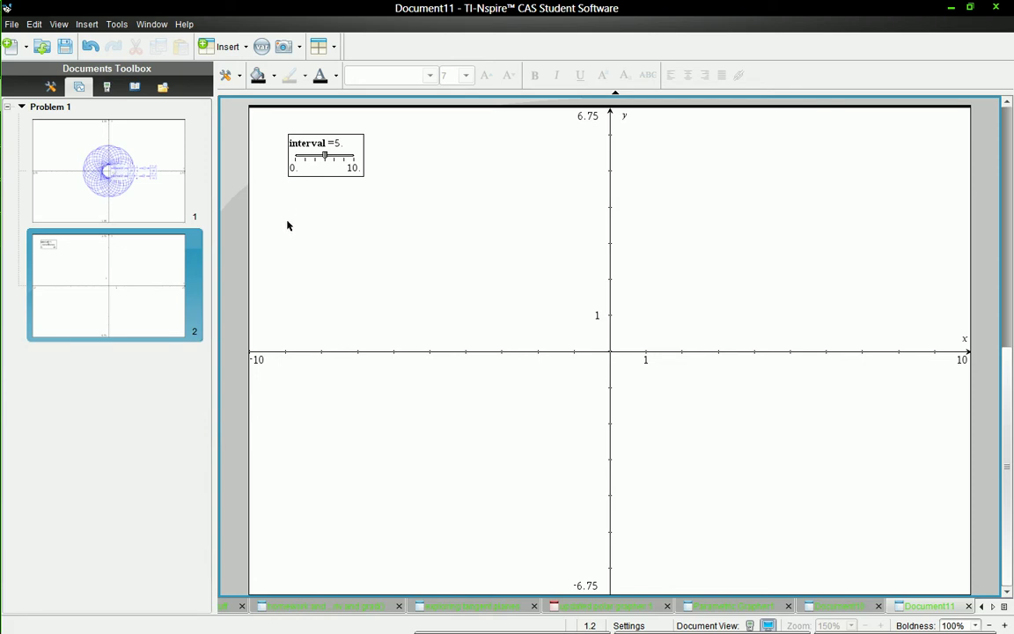
Step: Insert a second slider and name it step
right_click(292, 228)
mouse_move(369, 231)
left_click(445, 233)
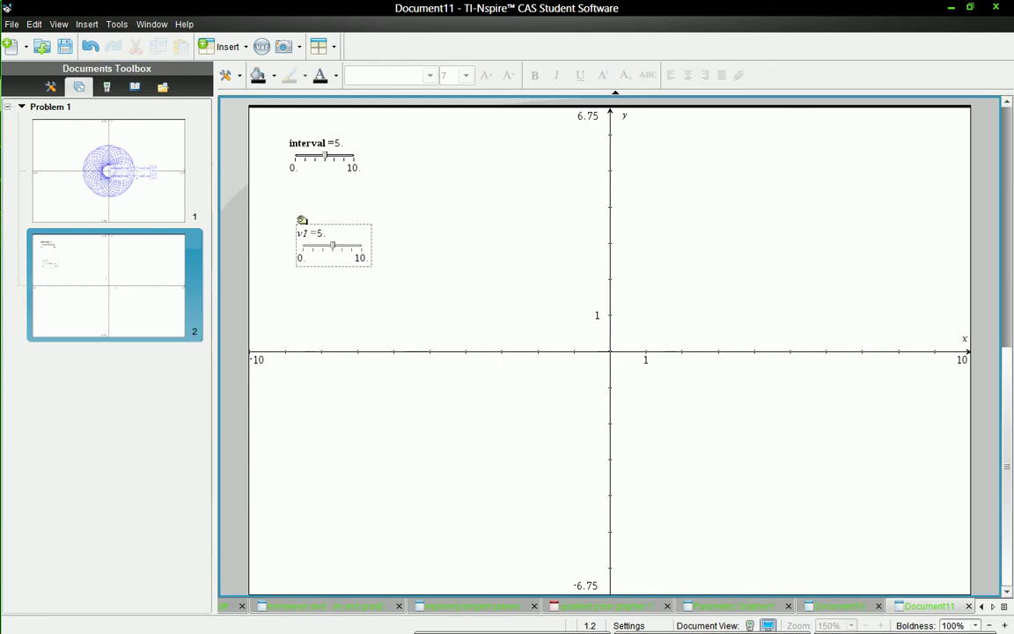
type("step")
key("Return")
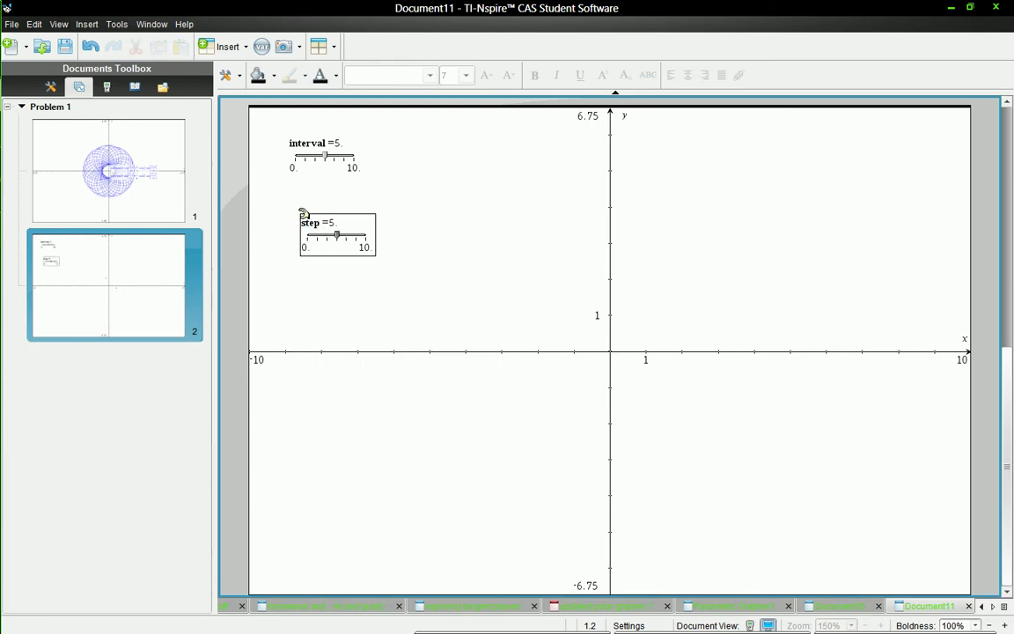
Step: Give the interval slider value 1, minimum 1, maximum 100 and step size .01
left_click(313, 141)
right_click(315, 148)
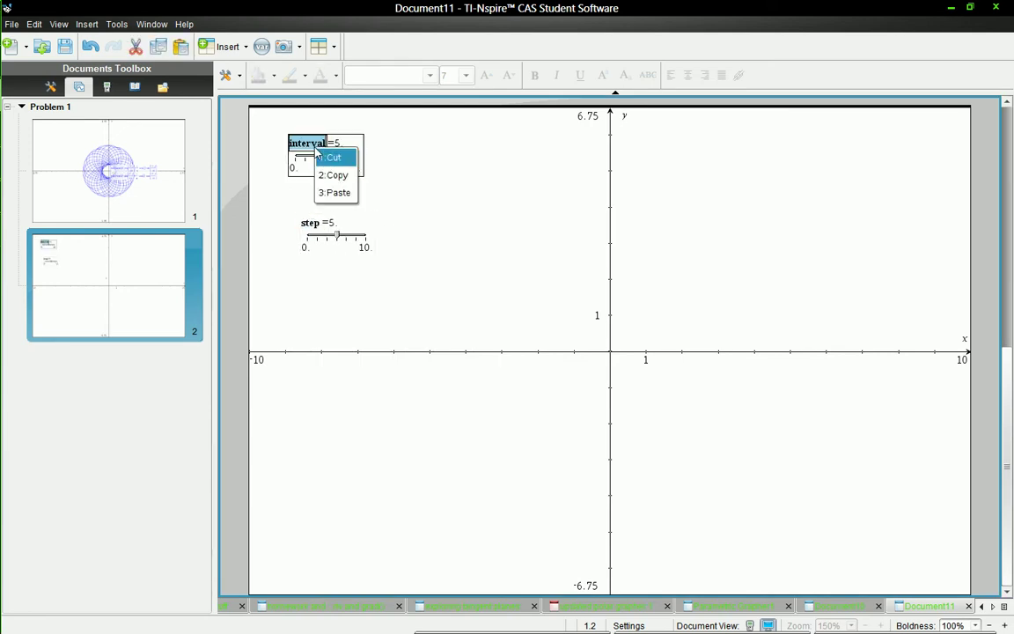
right_click(301, 156)
left_click(333, 165)
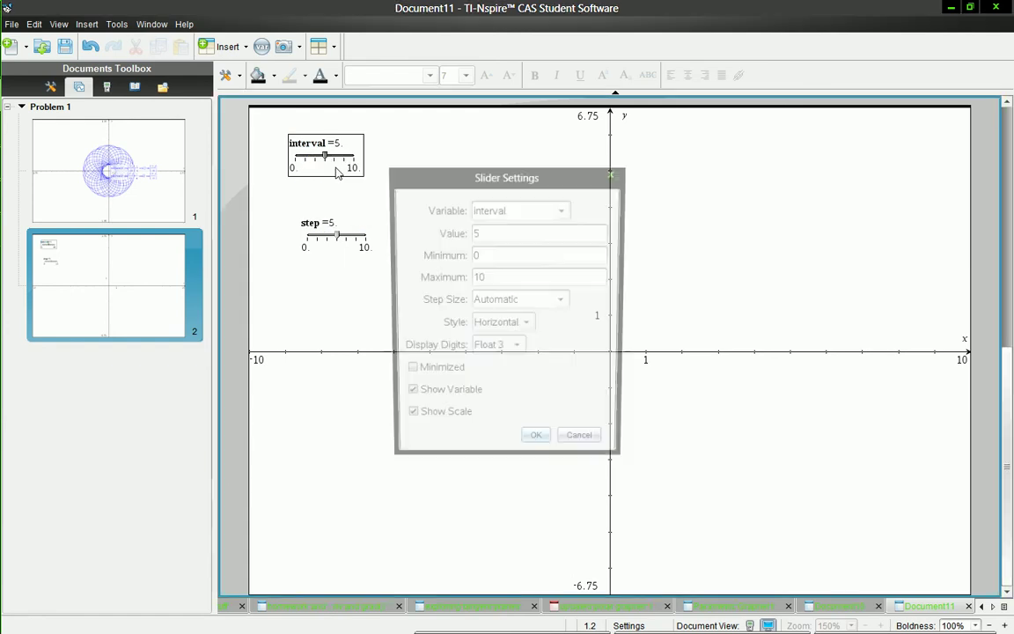
key("Tab")
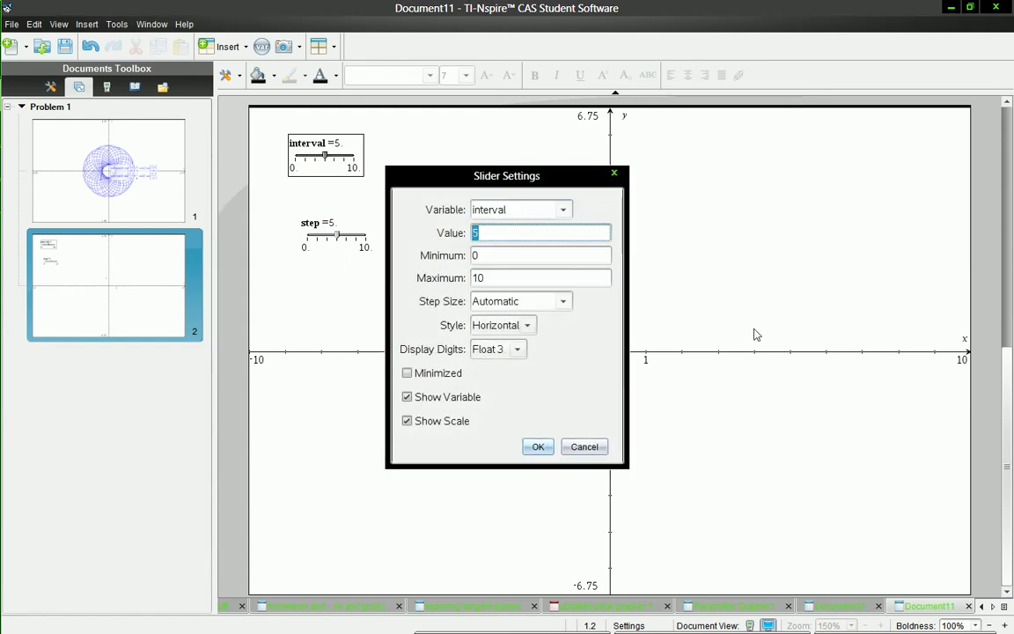
type("1")
key("Tab")
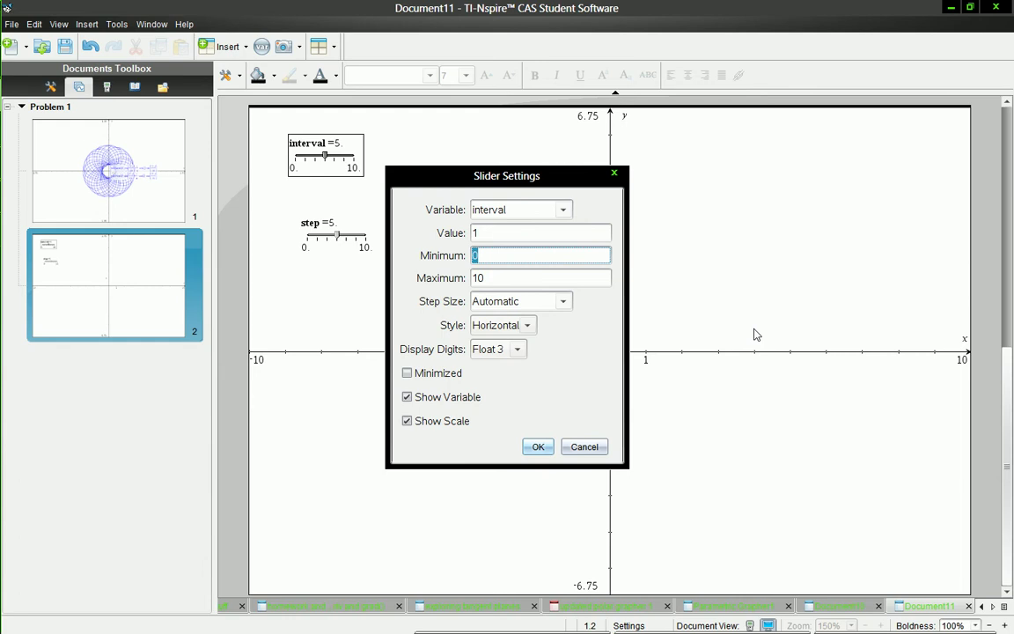
type("1")
key("Tab")
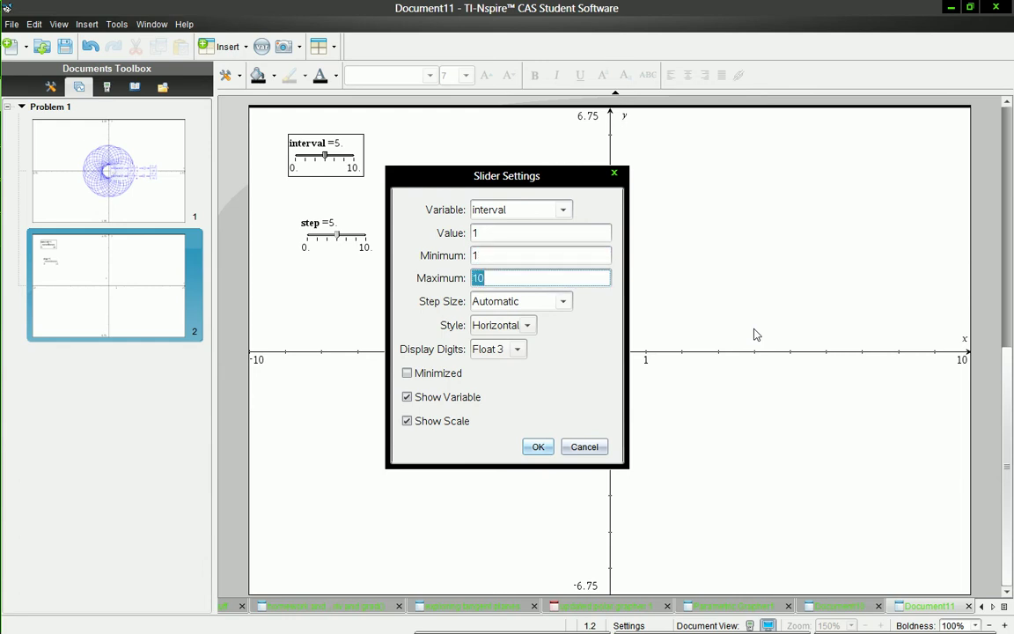
type("100")
key("Tab")
type(".")
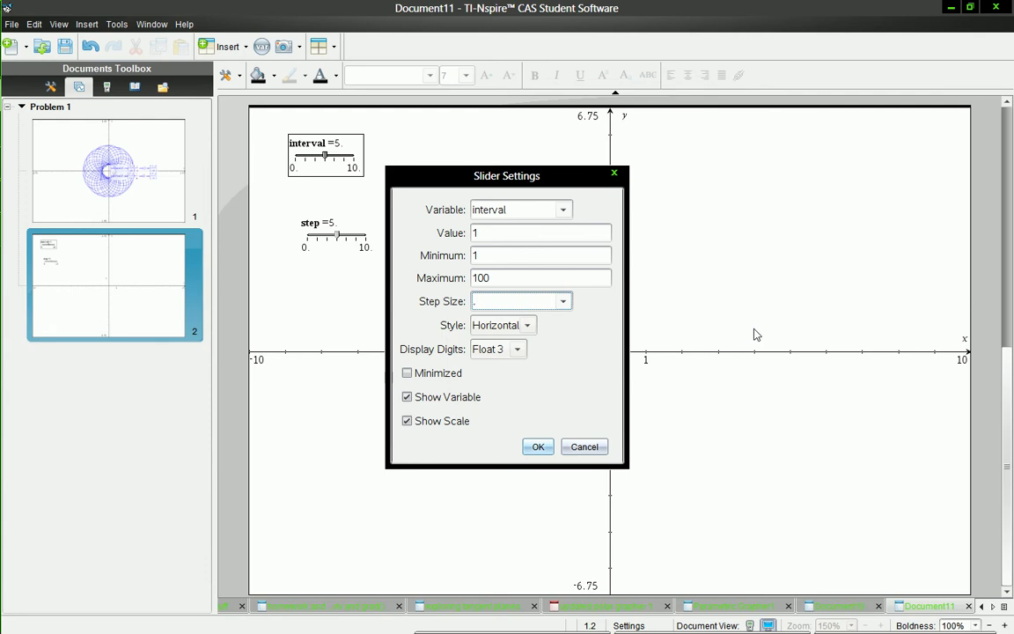
type("01")
key("Return")
Step: Give the step slider value .3, minimum .001, maximum pi/8 and step size .0001
right_click(329, 237)
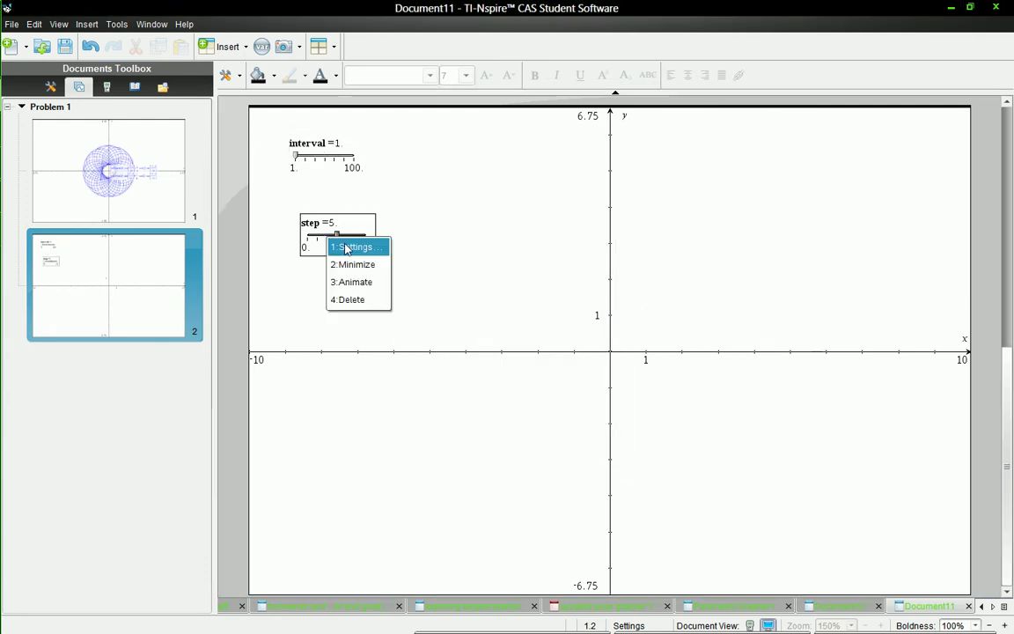
left_click(346, 247)
key("Tab")
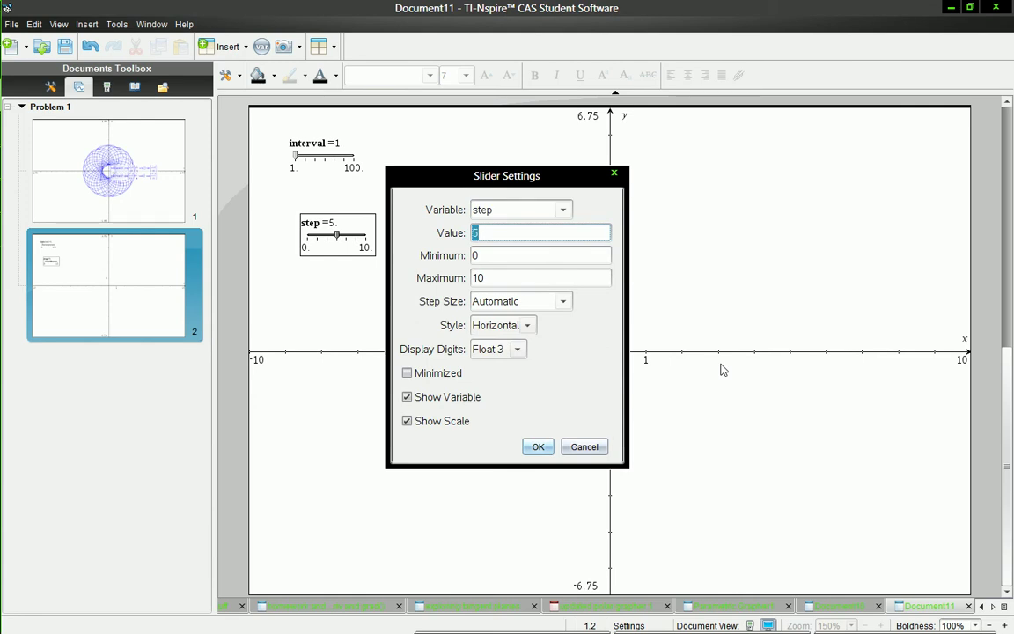
type(".3")
key("Tab")
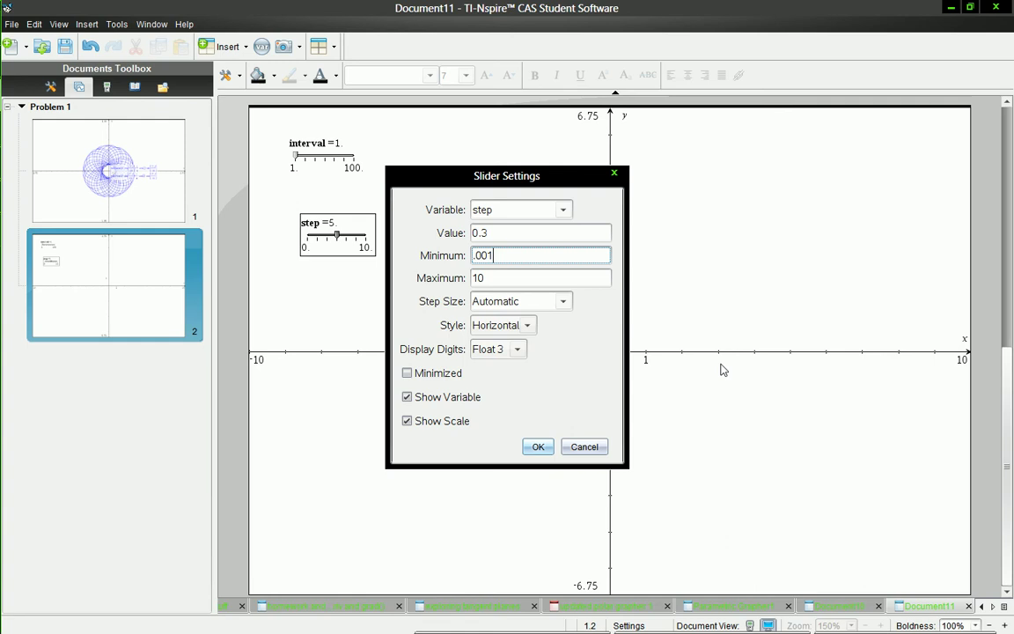
key("Tab")
type("p")
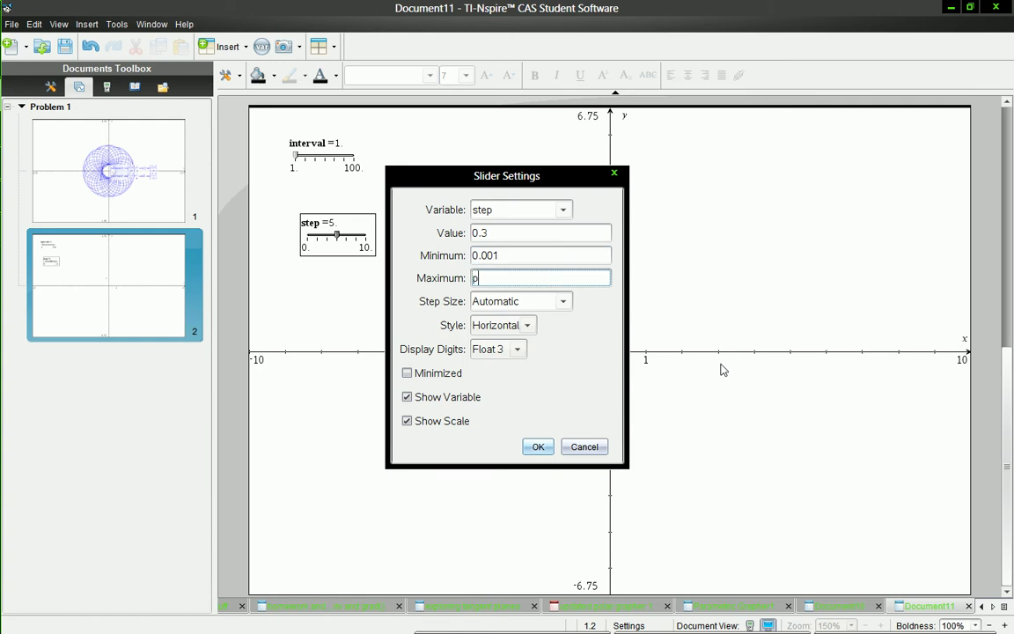
type("i/8")
key("Tab")
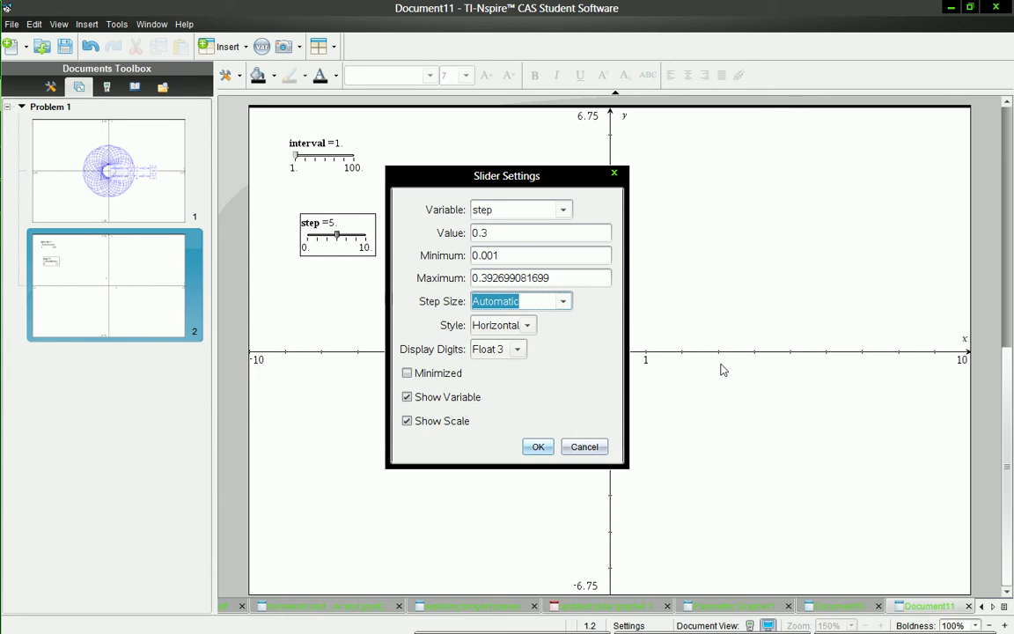
type(".0001")
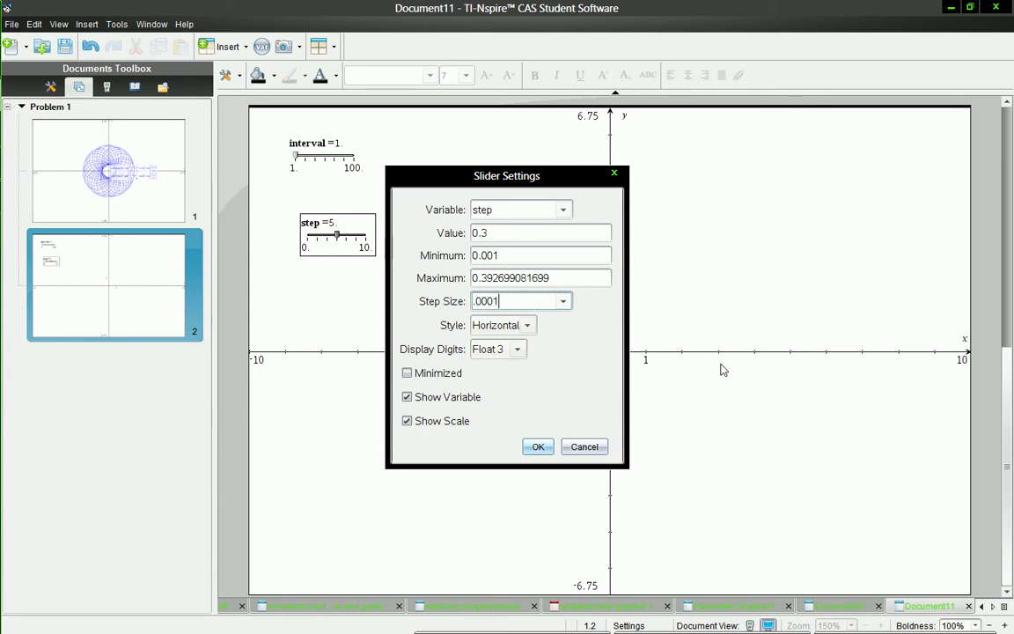
key("Return")
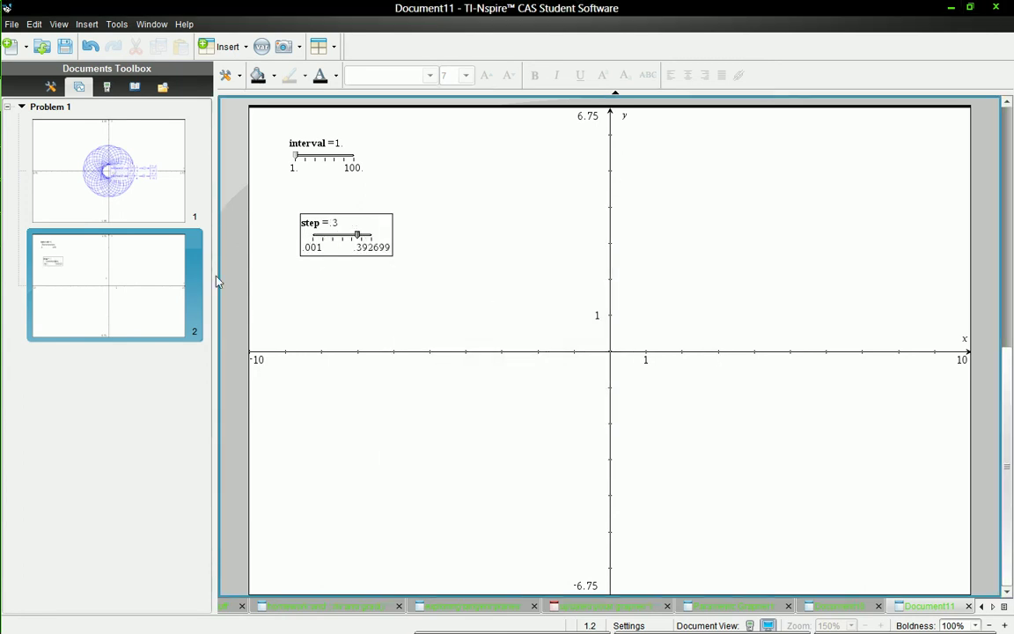
Step: Add a Lists & Spreadsheet page with column tval defined as =seq(n,n,0,interval,step)
key("ctrl+i")
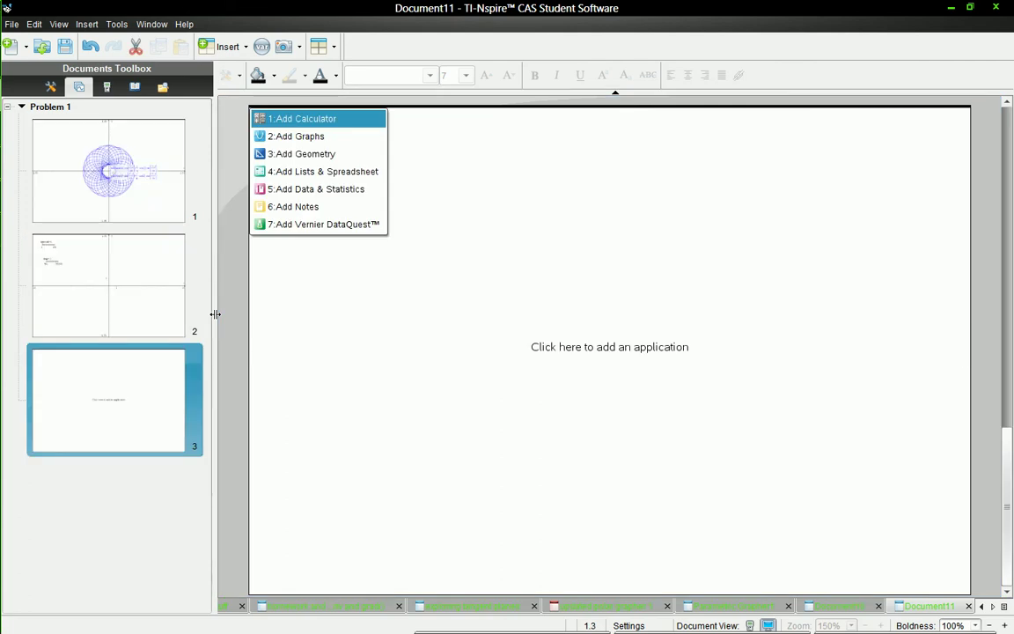
key("Down")
key("Down")
key("Down")
key("Return")
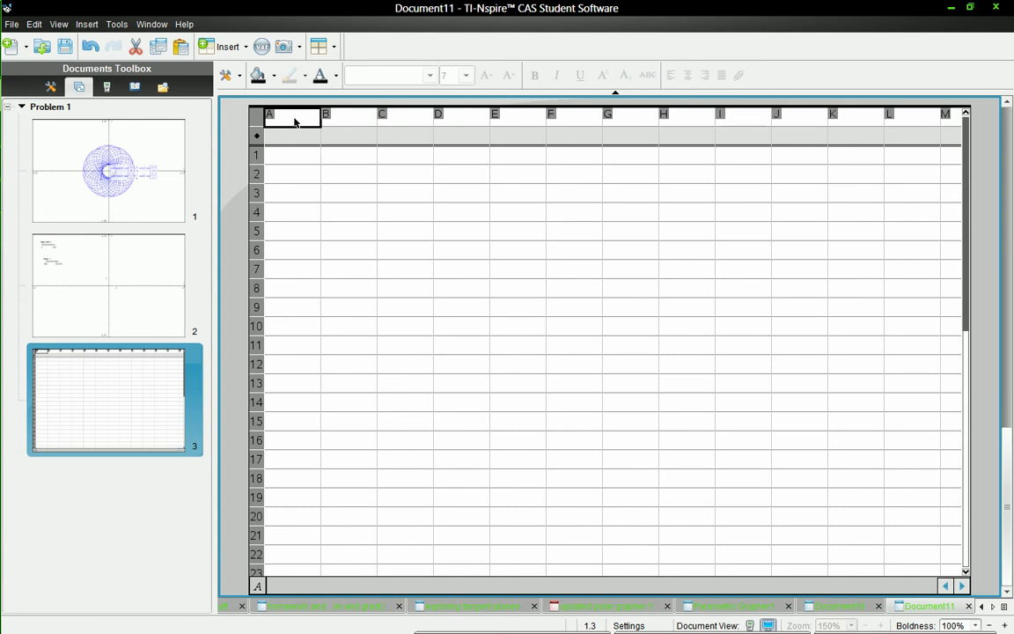
type("tval")
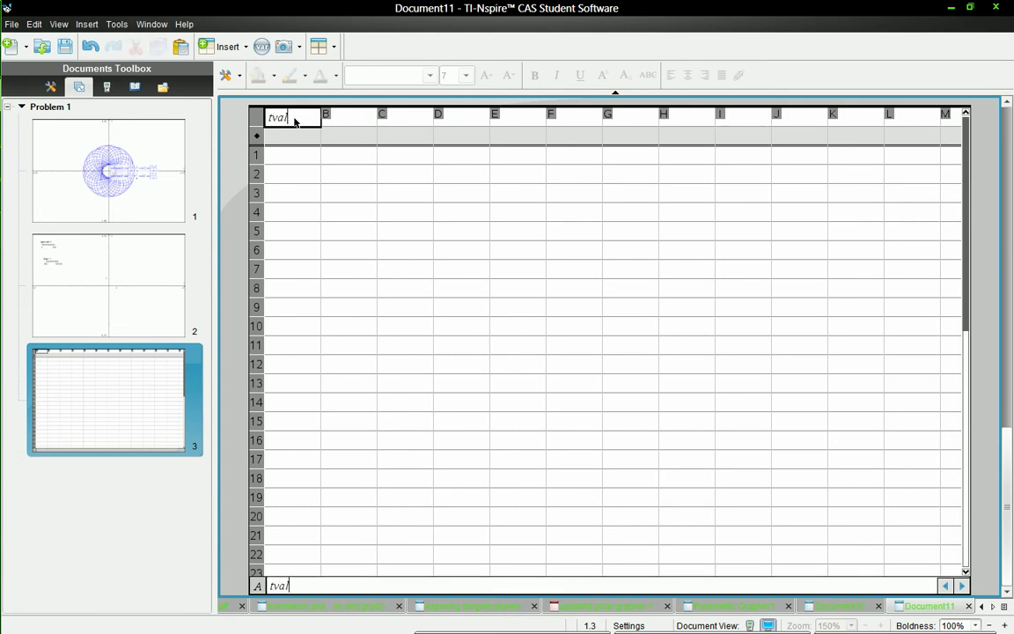
key("Return")
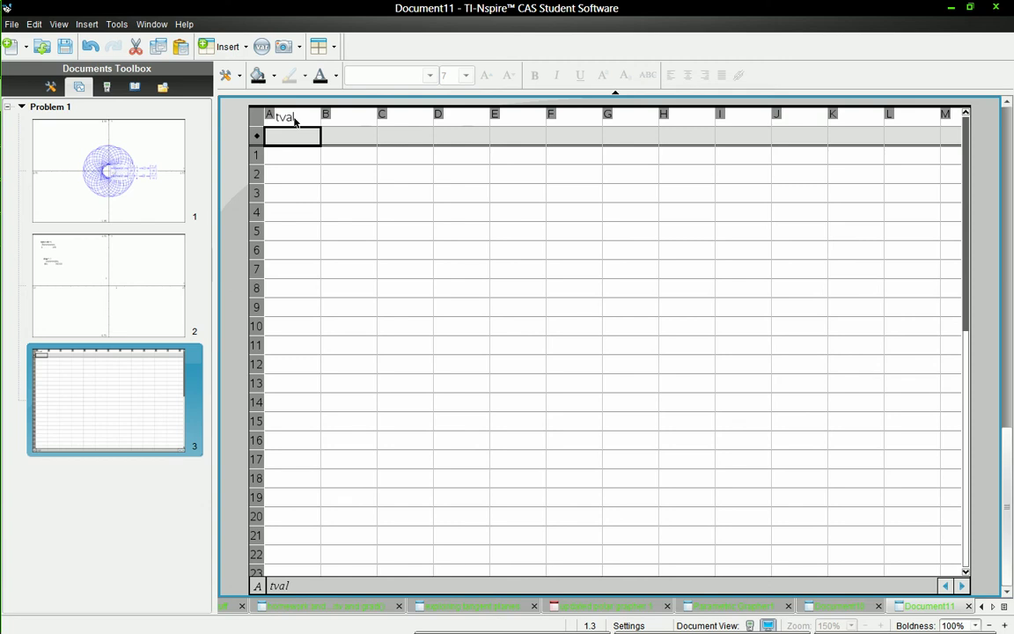
type("=seq(n,n,")
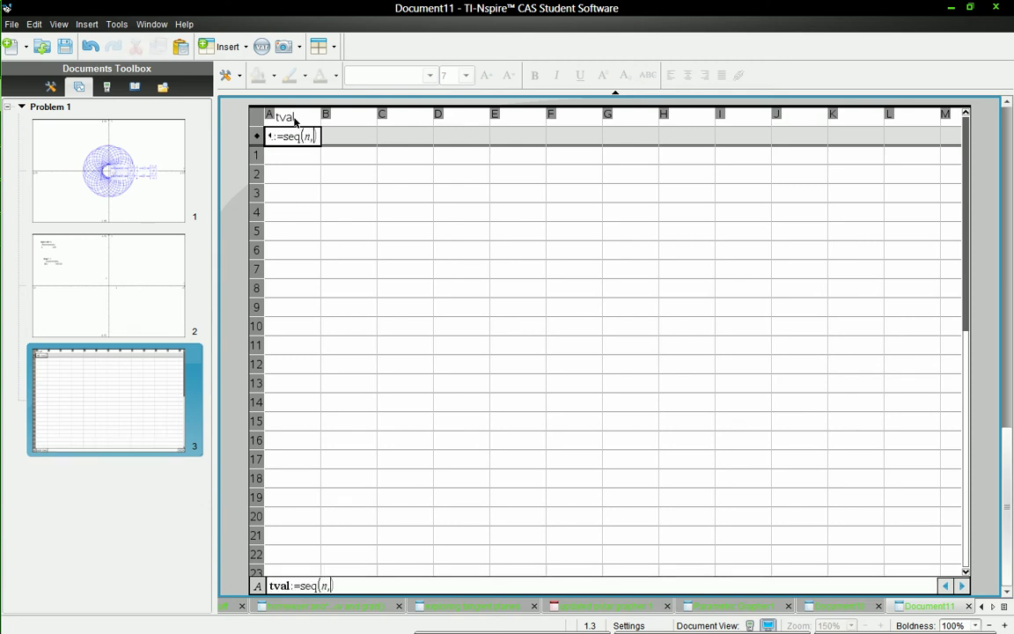
type("0,interval,step")
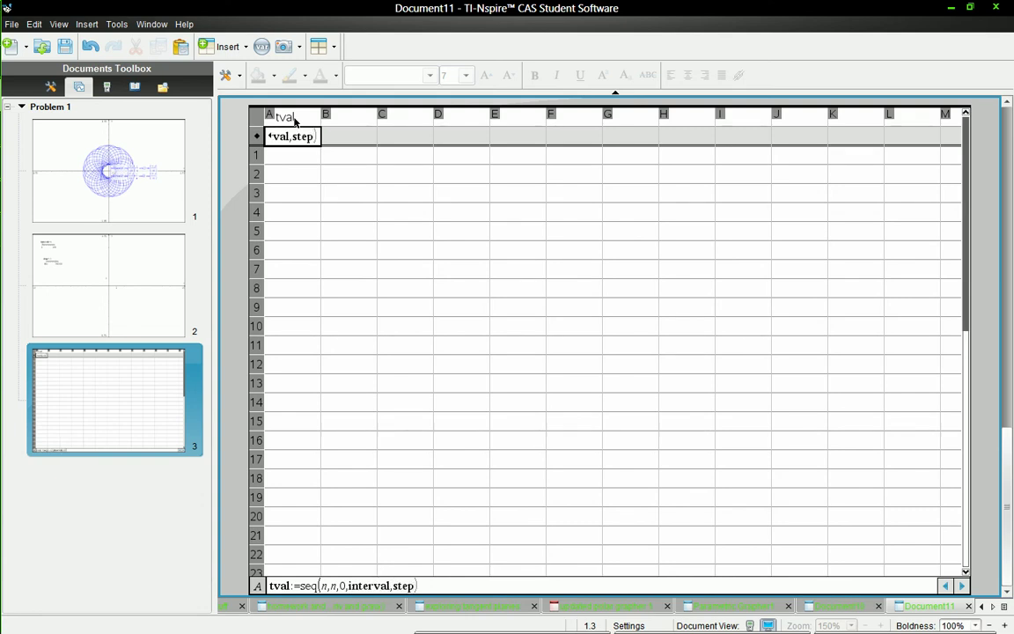
key("Return")
Step: Name column B parax and fill it with the formula =x1(tval)
left_click(295, 119)
key("Right")
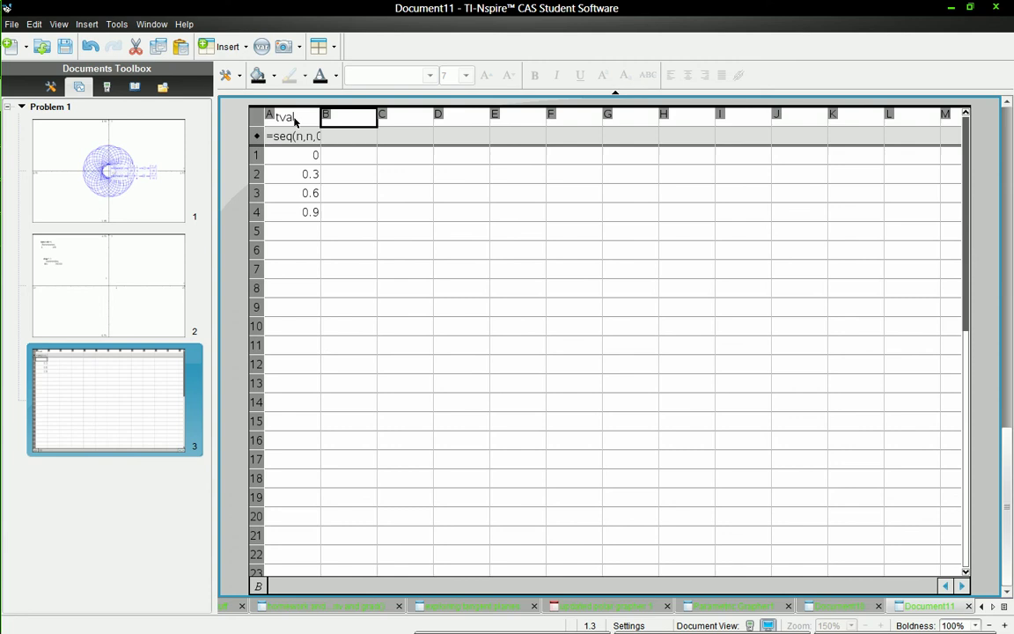
type("semi")
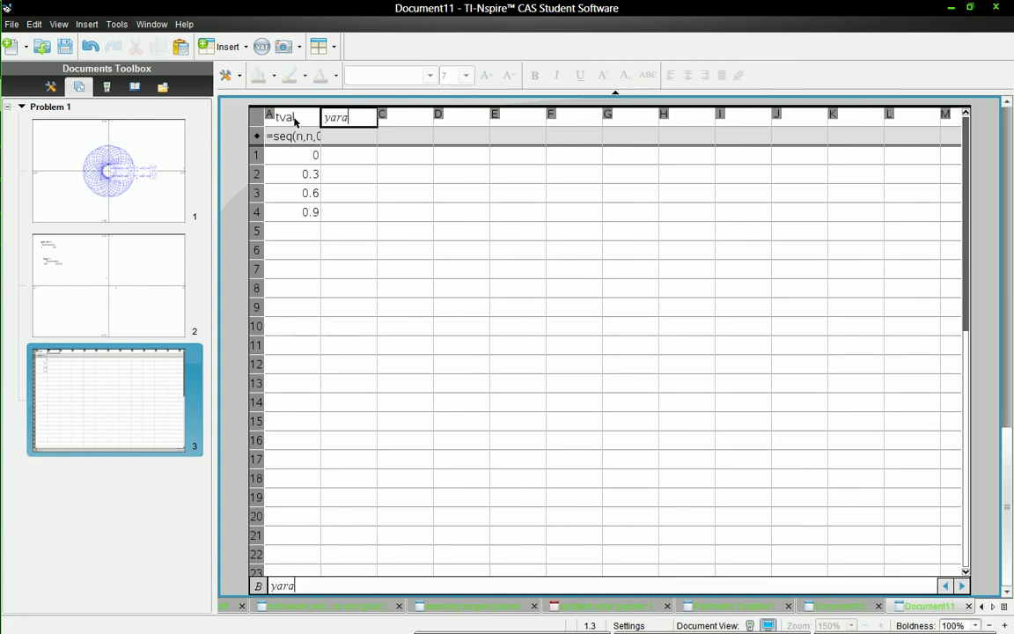
key("BackSpace")
key("BackSpace")
key("BackSpace")
key("BackSpace")
type("parax")
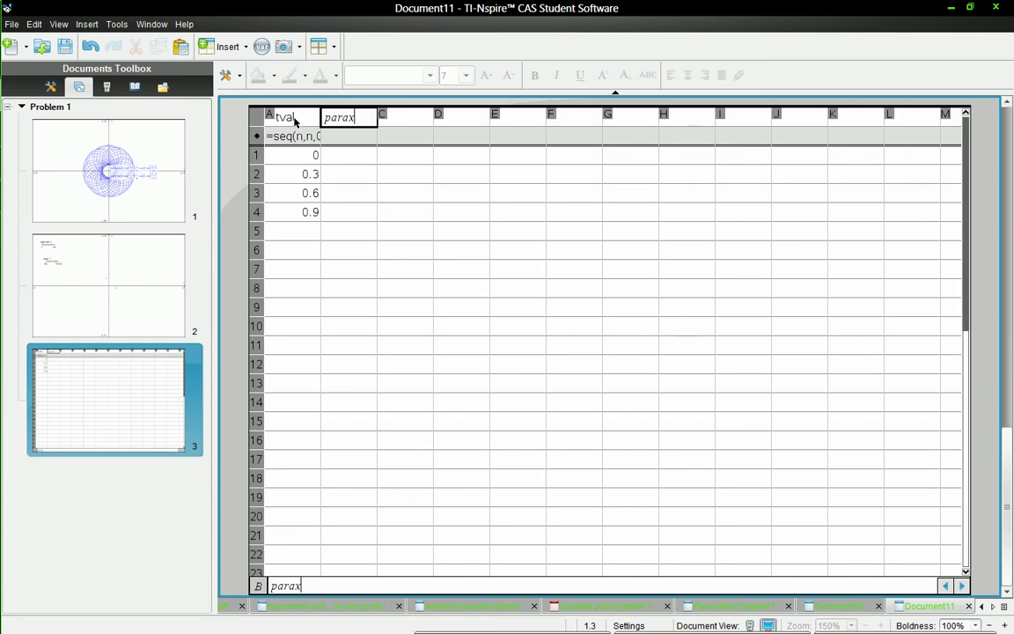
key("Return")
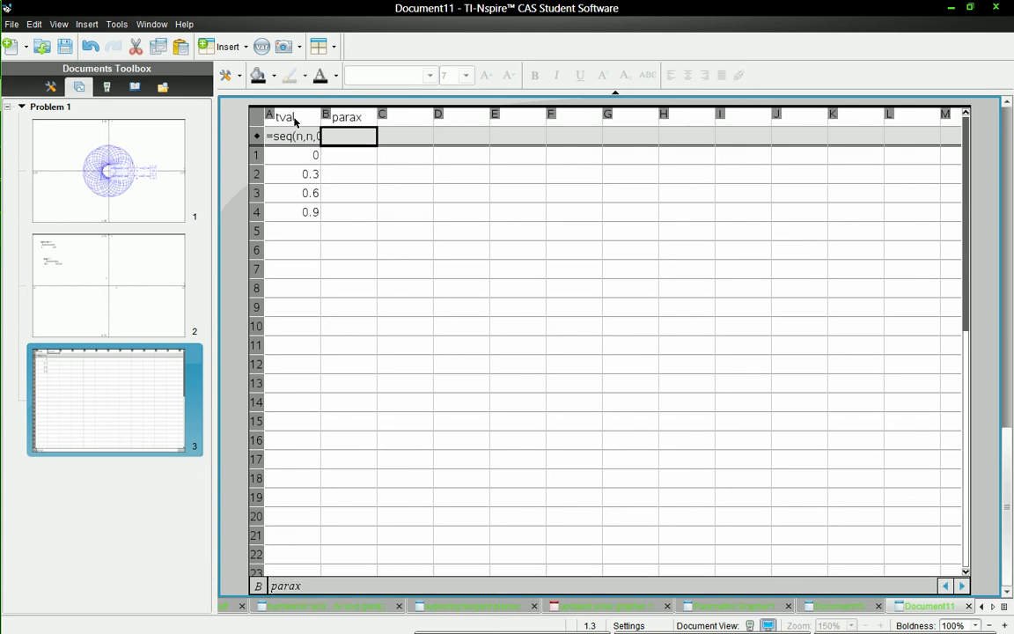
type("=x1(")
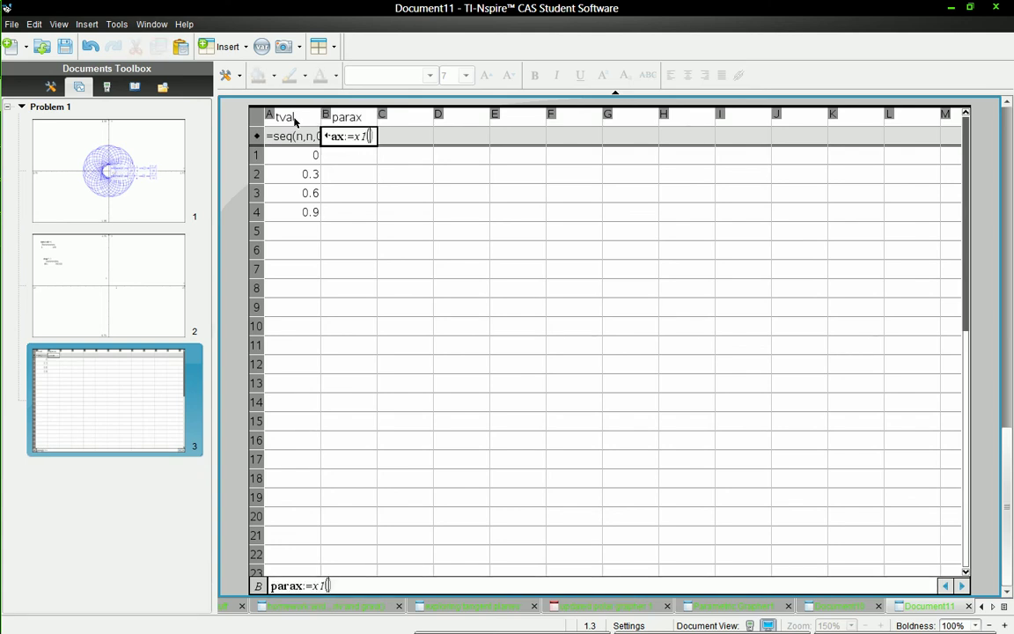
type("tval")
key("Return")
Step: Name column C paray and fill it with the formula =x1(tval)
key("Up")
key("Up")
key("Right")
type("p")
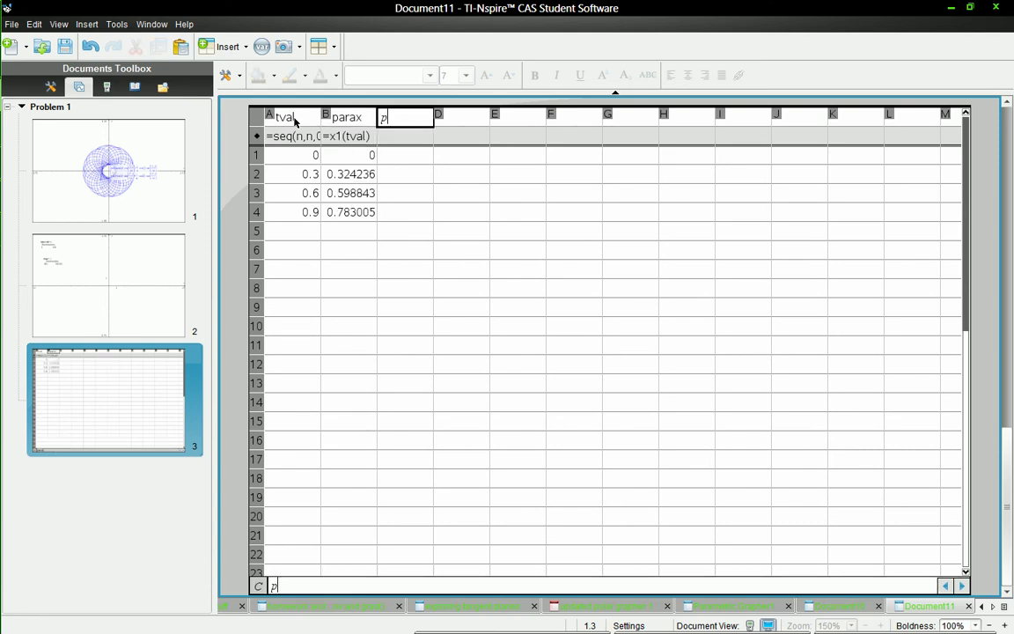
type("aray")
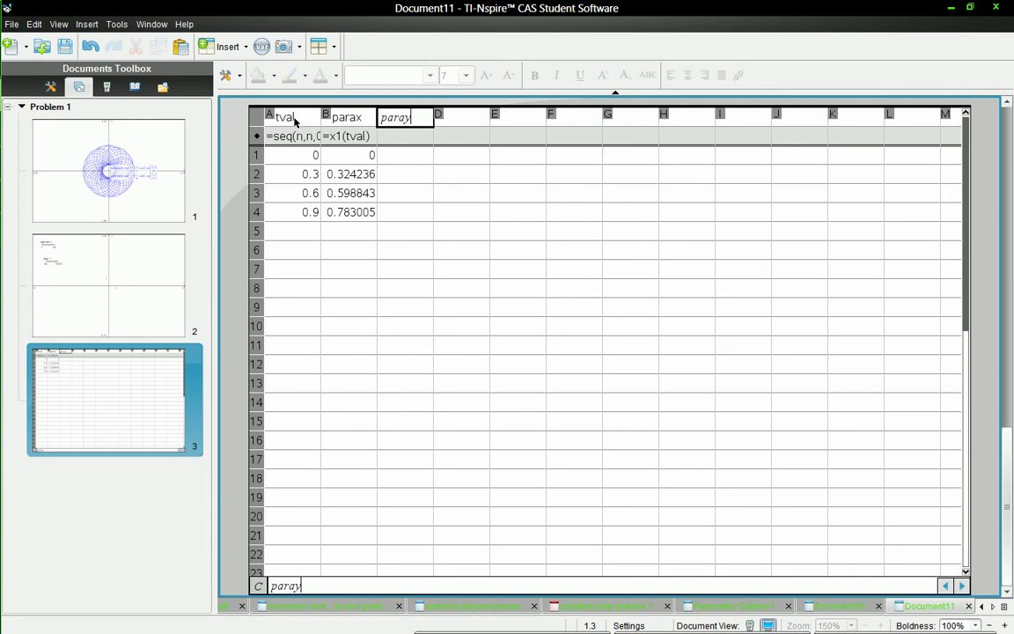
key("Return")
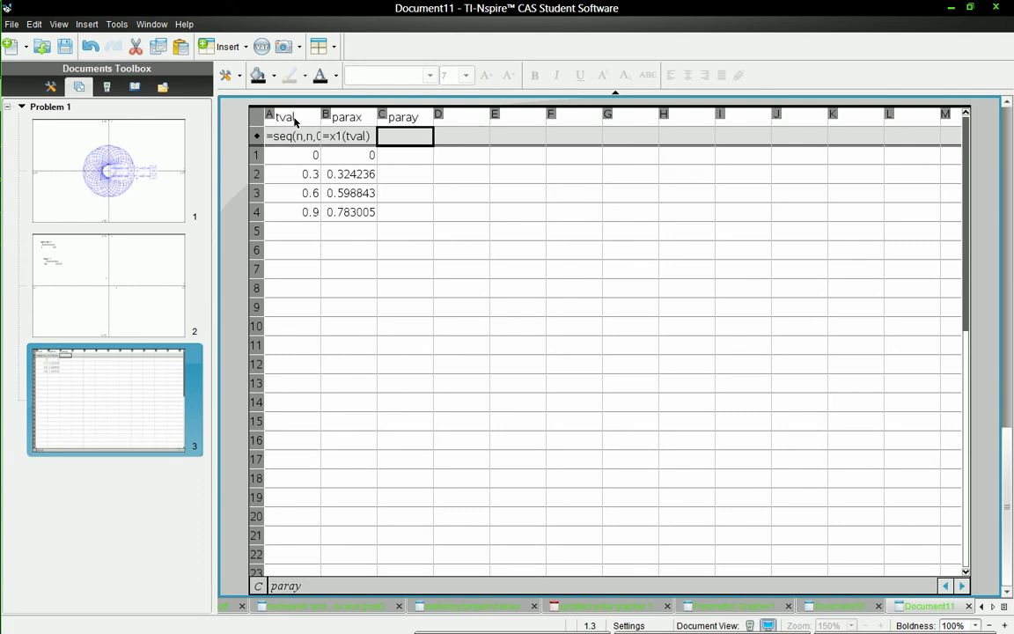
type("=x2")
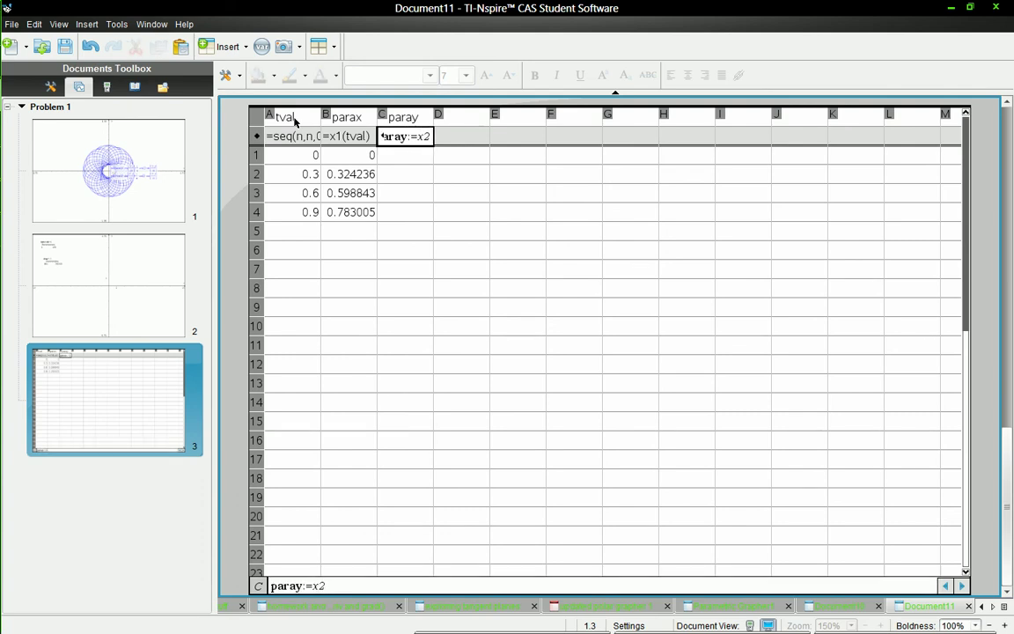
key("BackSpace")
type("1(tval")
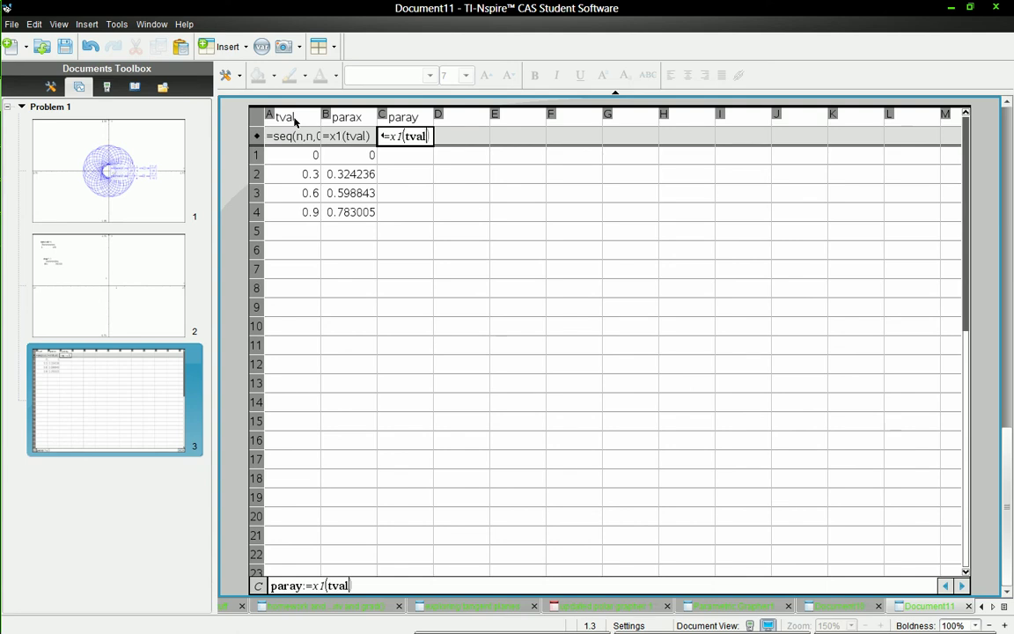
key("Return")
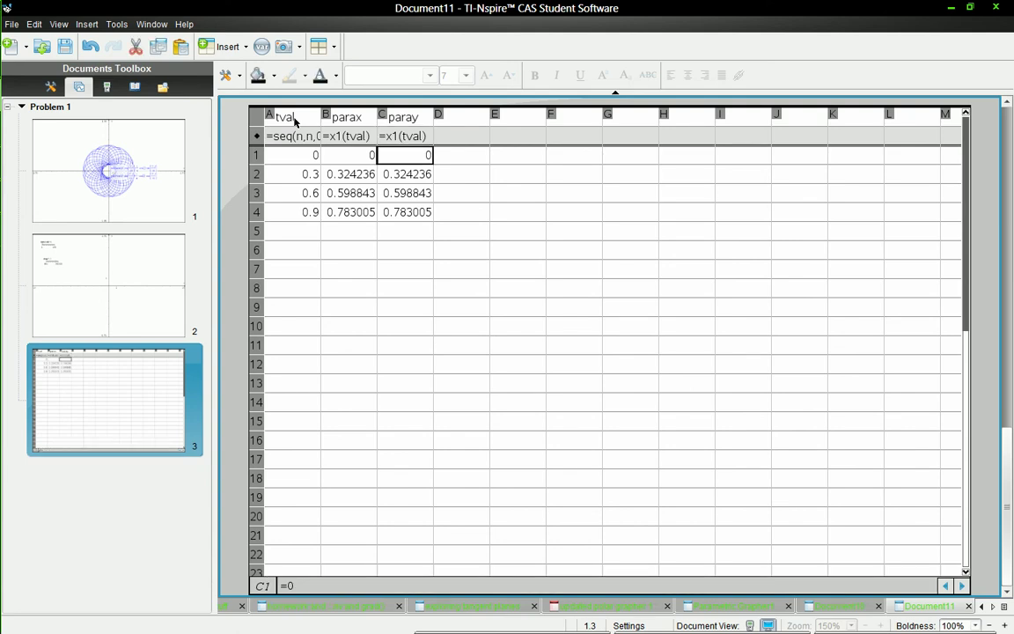
Step: On page 2, plot a scatter plot with x←parax and y←paray
left_click(129, 303)
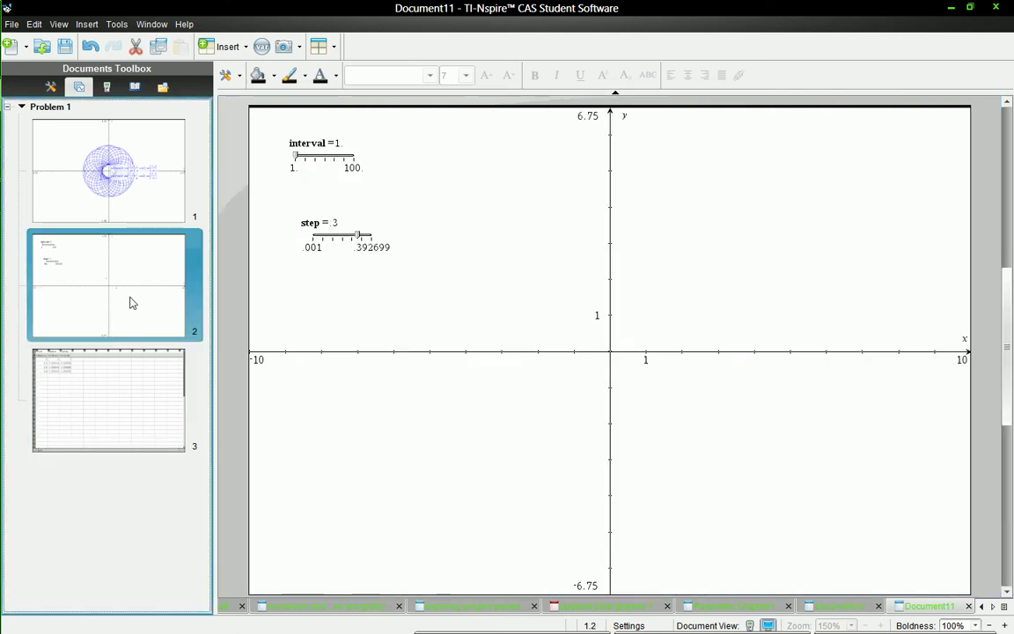
key("ctrl+g")
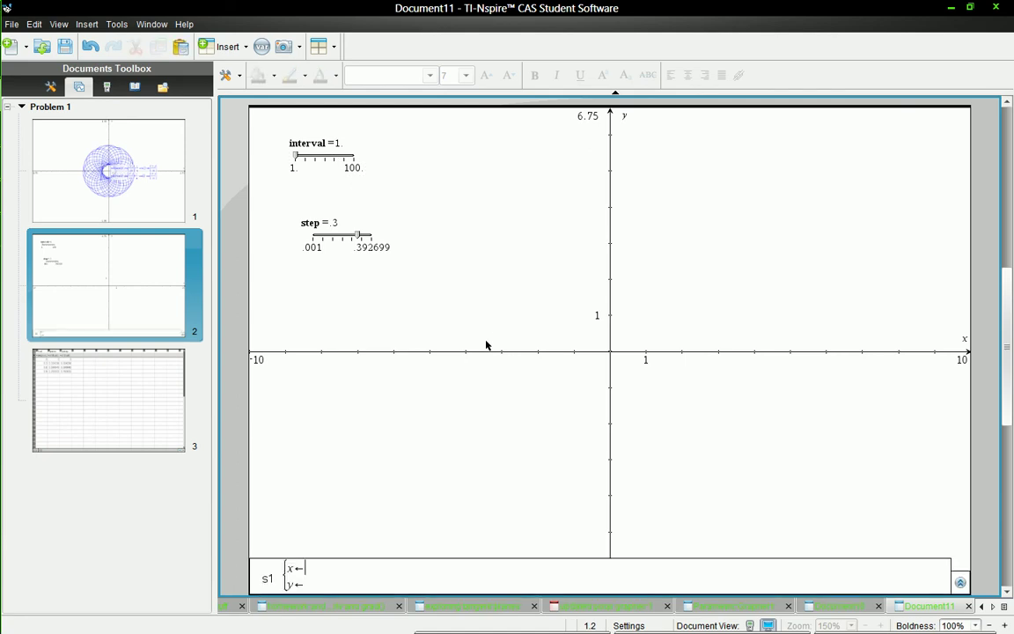
type("xva")
key("BackSpace")
key("BackSpace")
type("parax y←paray")
key("Return")
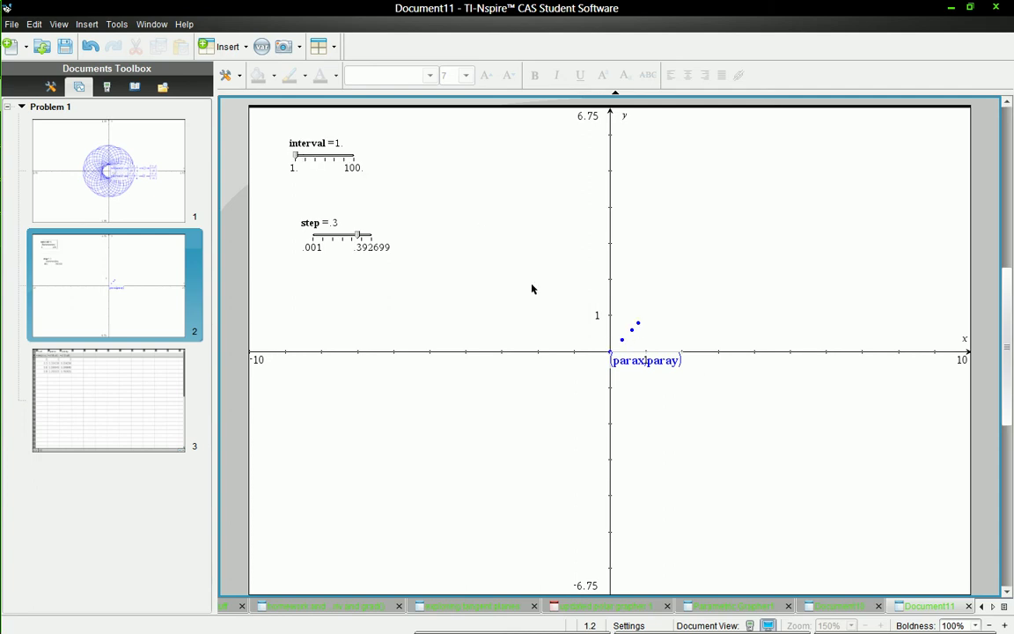
Step: Connect the scatter plot's points with a line, then set interval to 100 and step to .258
right_click(639, 325)
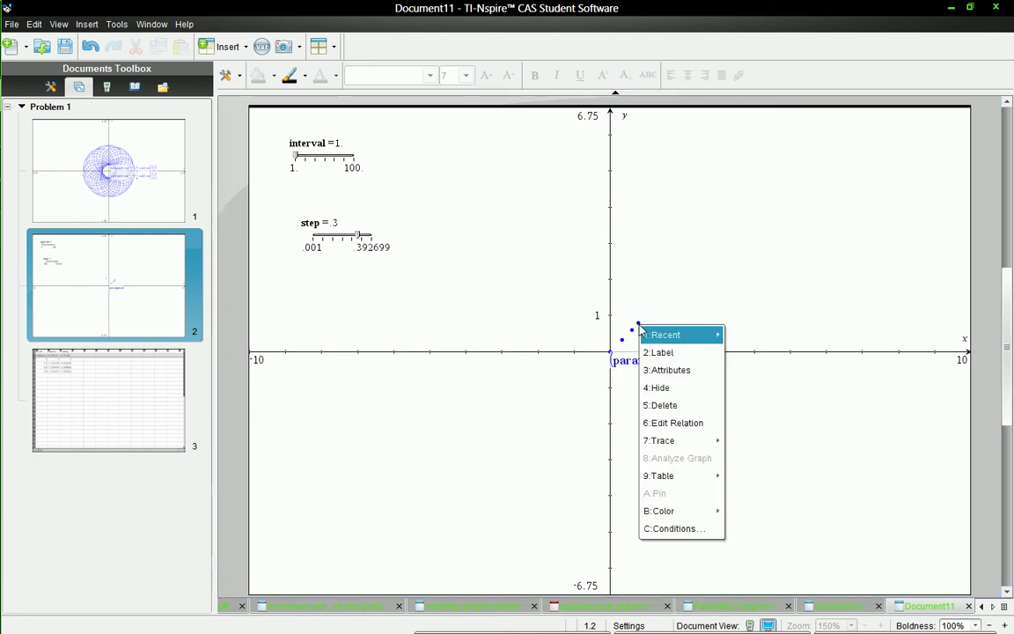
left_click(680, 374)
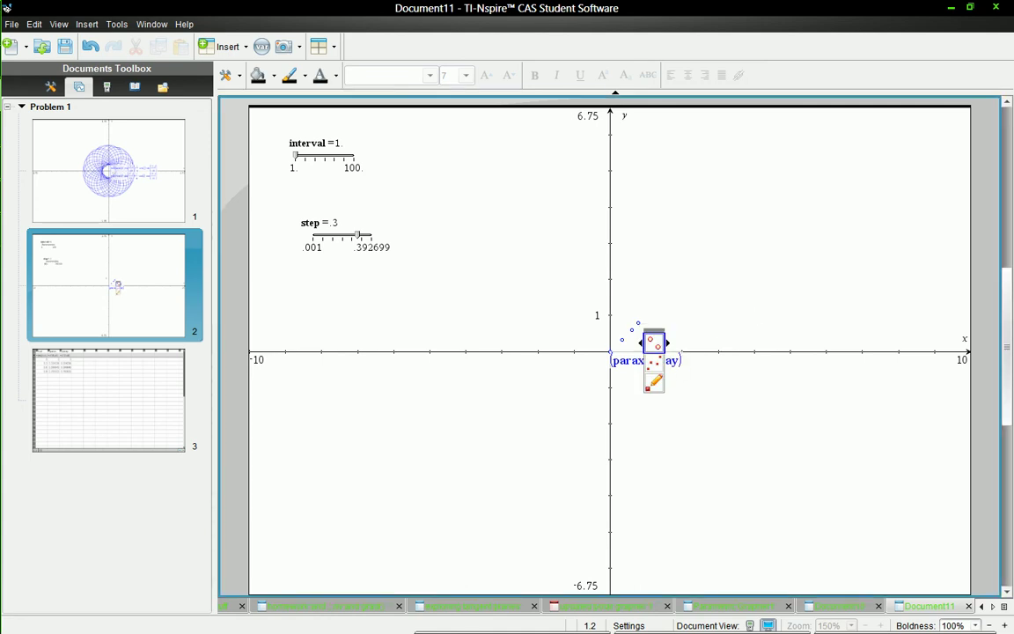
key("Right")
key("Left")
key("Down")
key("Right")
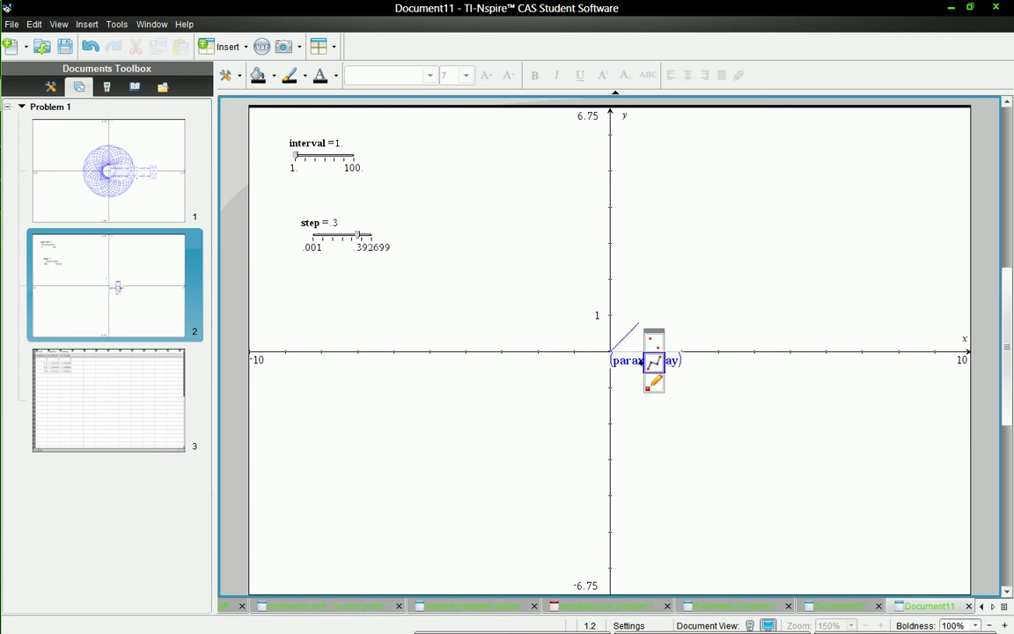
key("Escape")
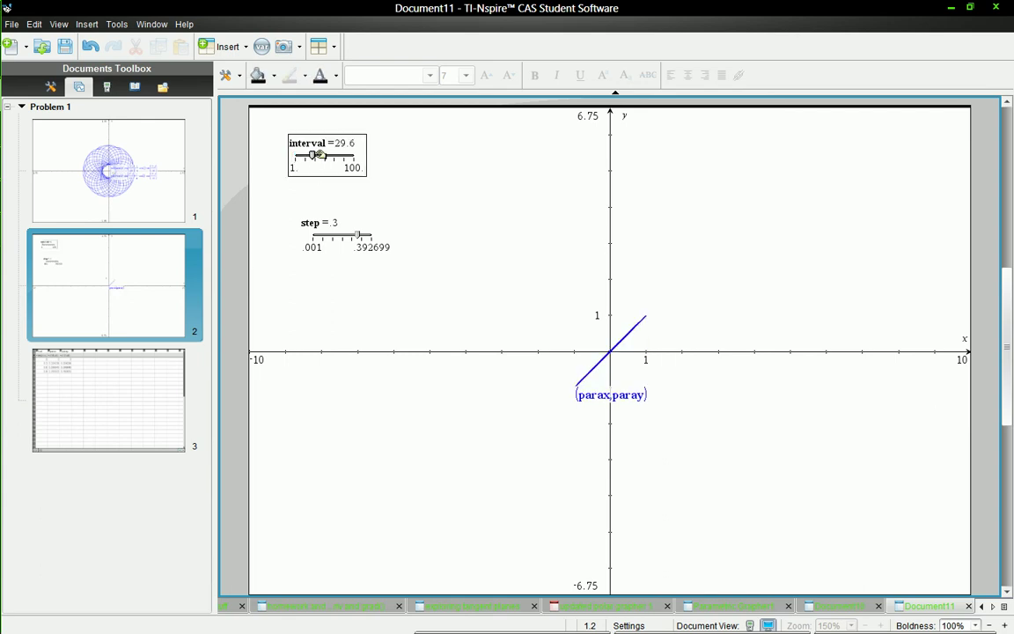
left_click_drag(319, 155, 365, 158)
left_click_drag(358, 236, 352, 234)
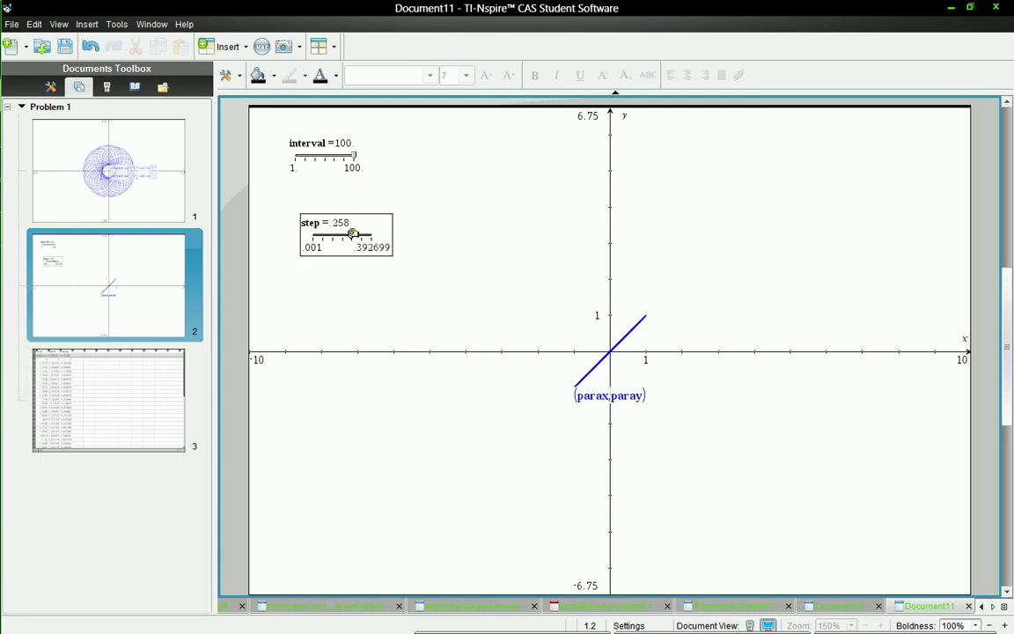
Step: Change column C's paray formula from x1(tval) to y1(tval), accepting the data overwrite, then view the graph
left_click(165, 373)
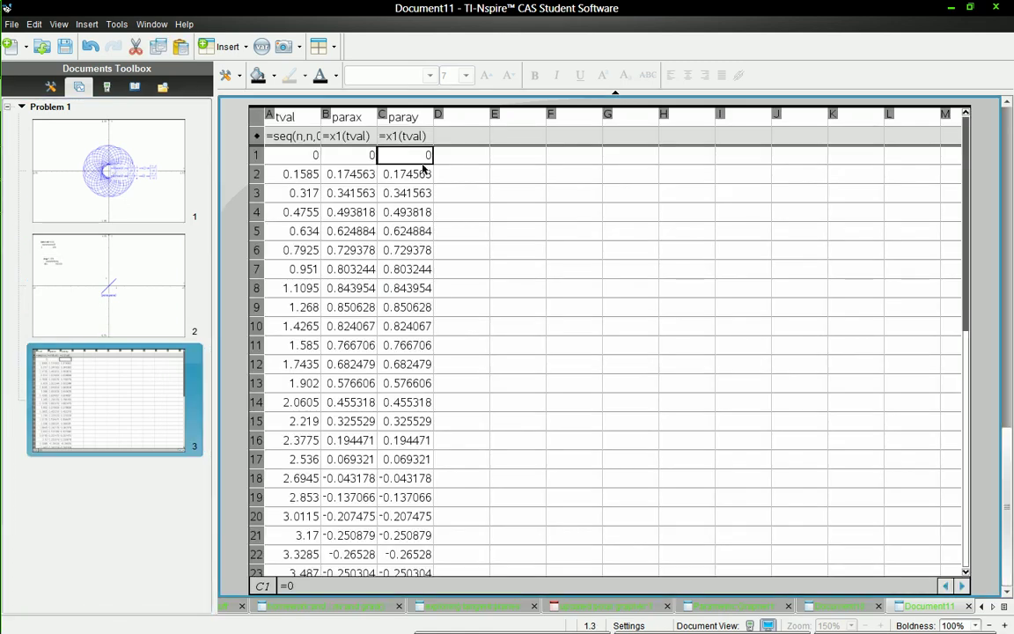
left_click(401, 139)
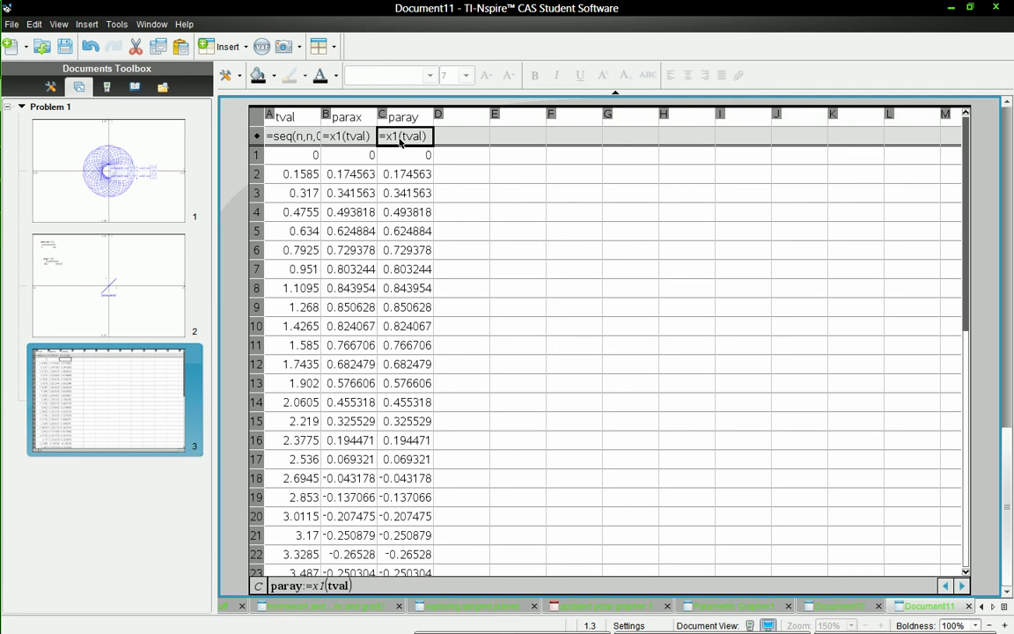
double_click(398, 138)
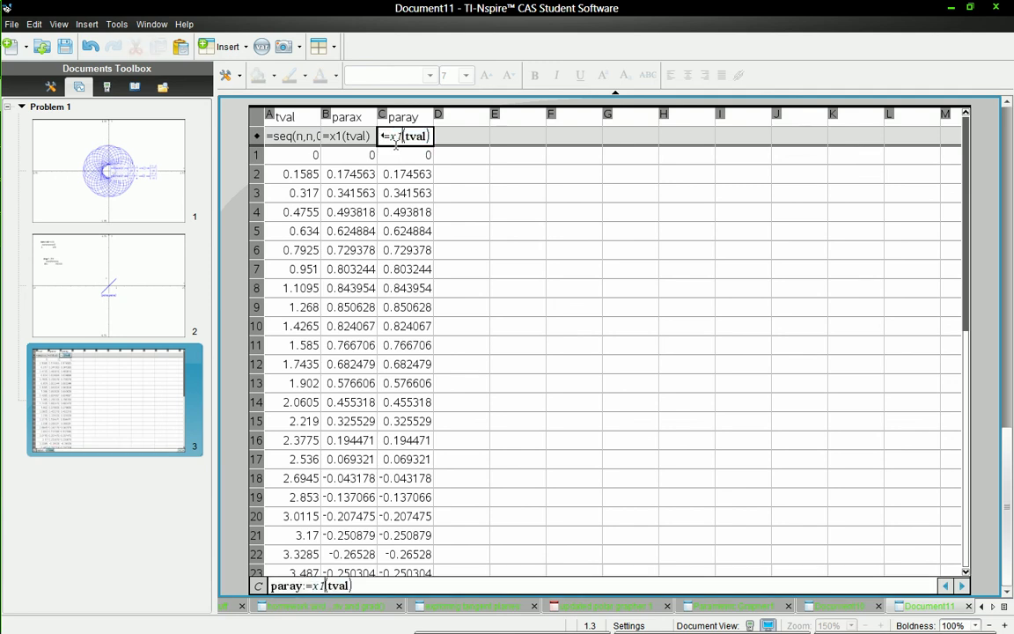
key("BackSpace")
type("y")
key("Return")
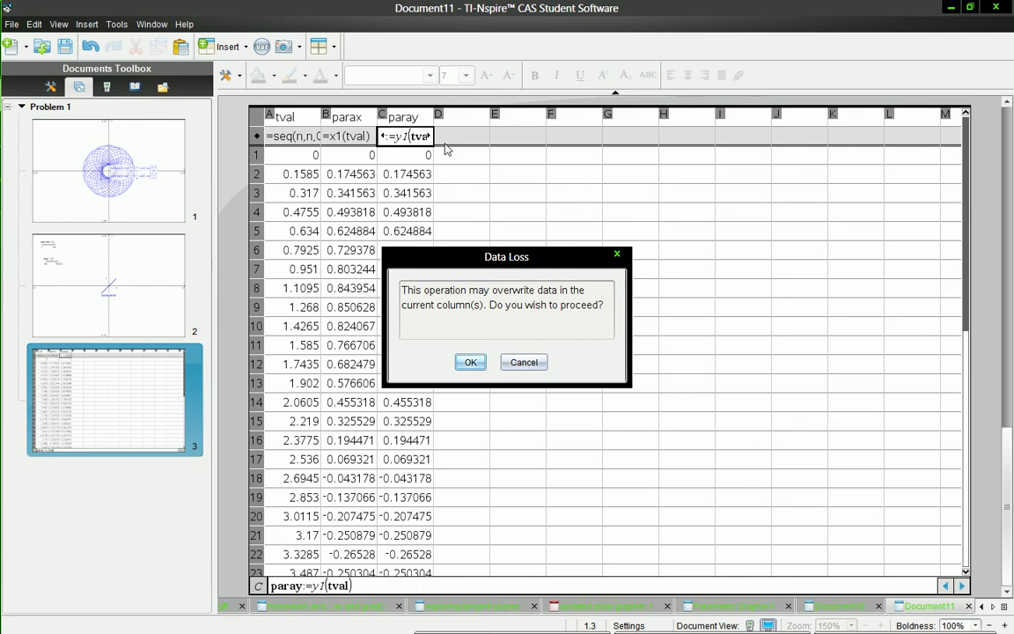
key("Return")
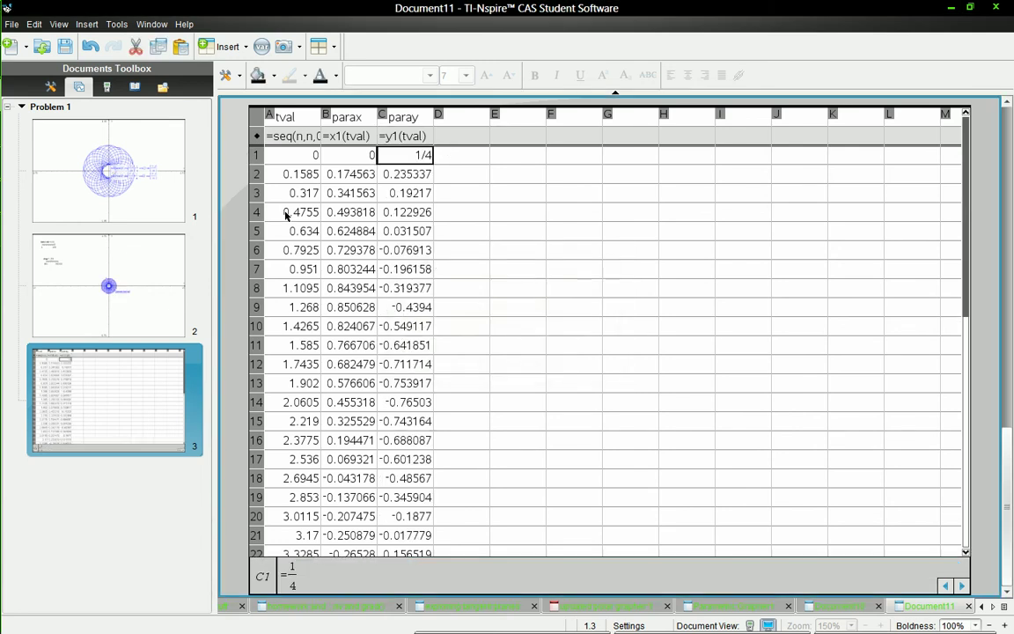
left_click(113, 270)
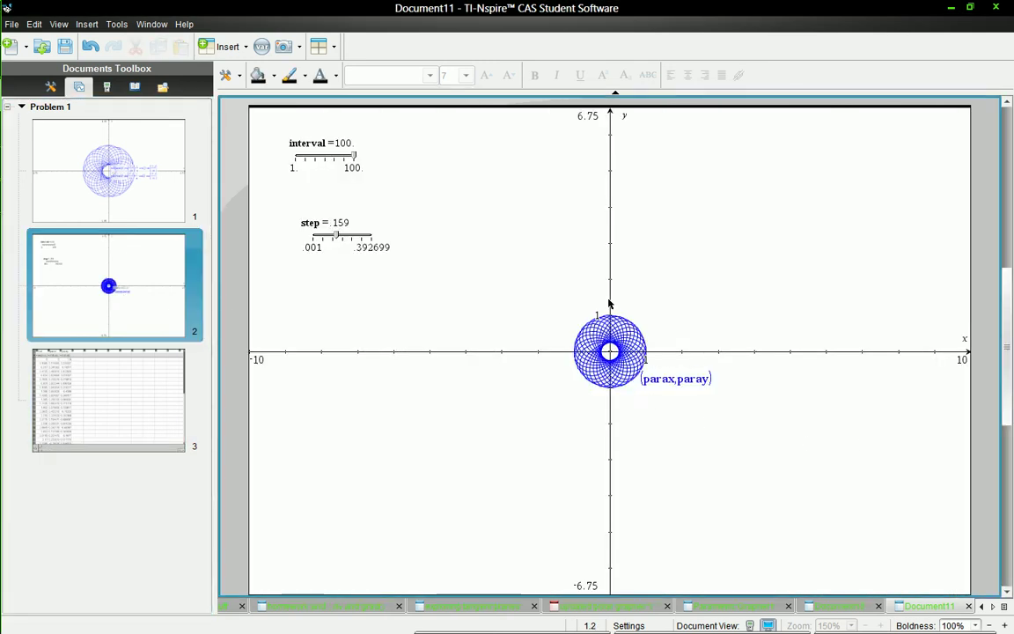
Step: Rescale the graph to about ±3.52 by ±2.38, and set the interval slider to 57 and step to .393
left_click_drag(610, 266, 577, 146)
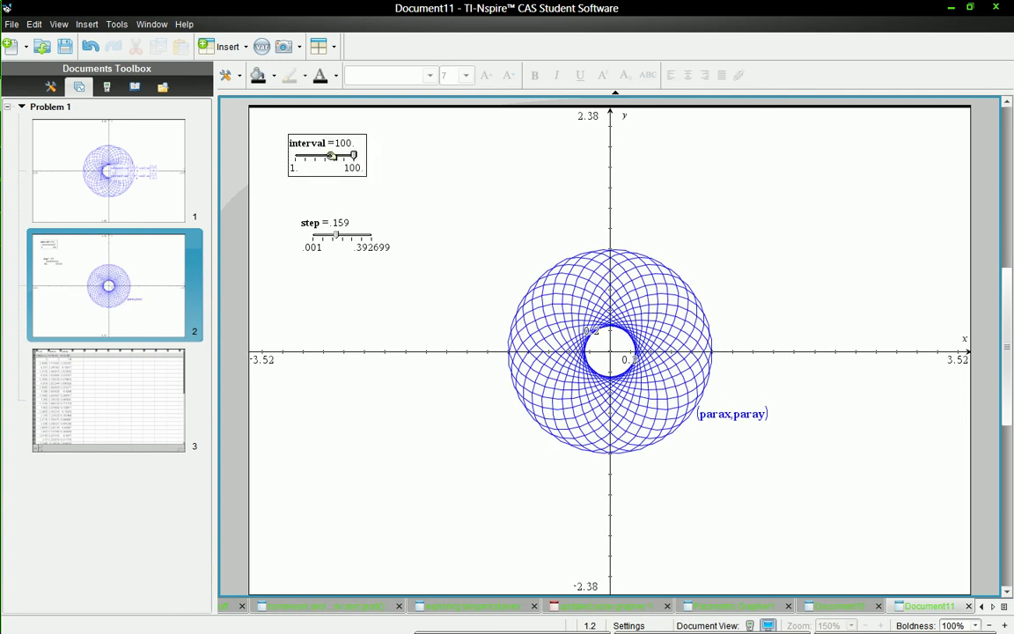
left_click(296, 155)
left_click_drag(295, 154, 319, 157)
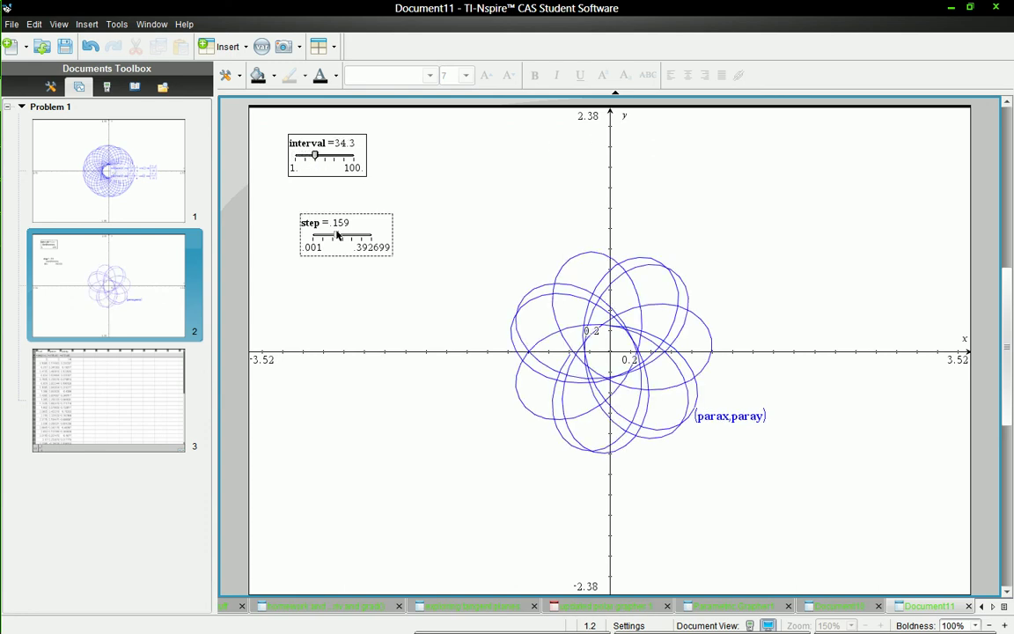
left_click_drag(337, 236, 387, 234)
left_click_drag(315, 156, 343, 165)
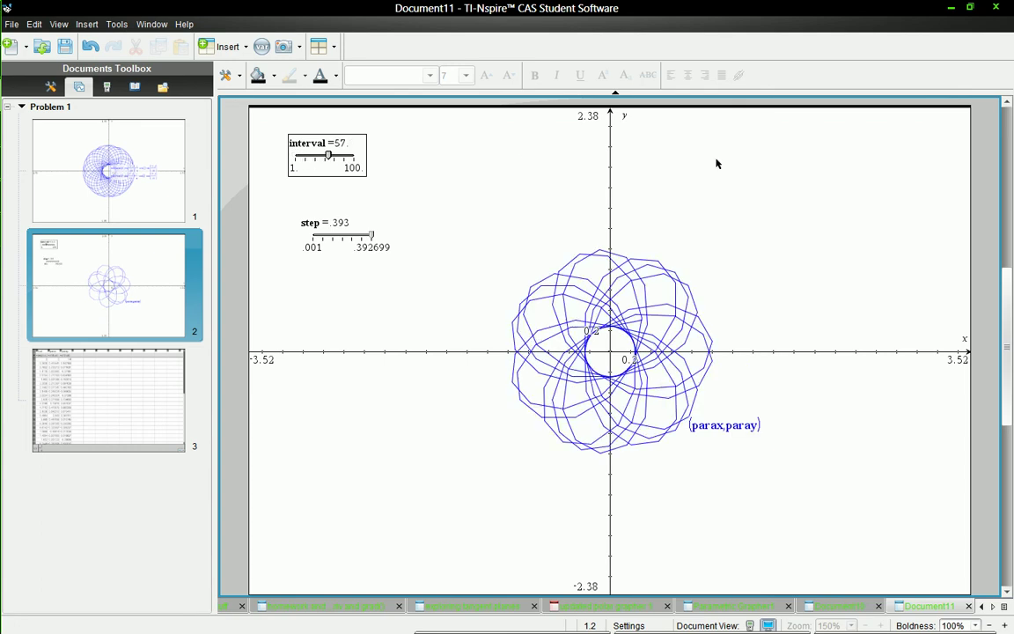